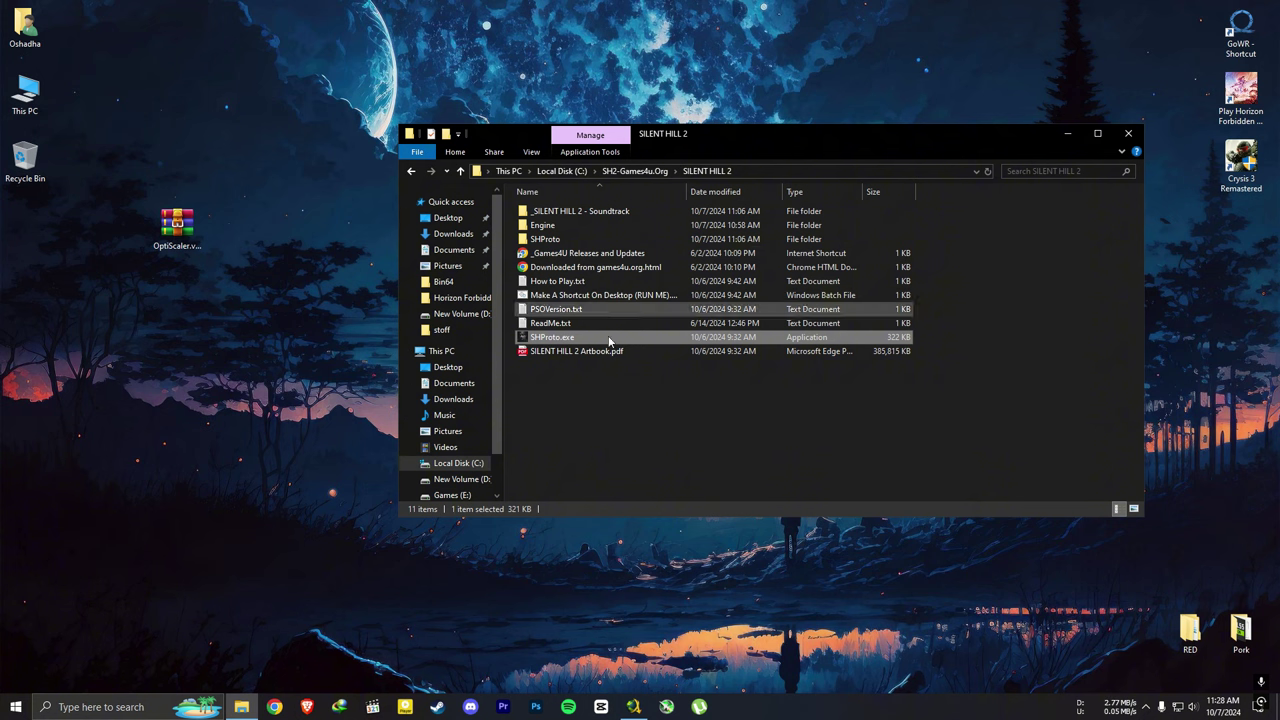
- Open the SHProto\Binaries\Win64 folder inside the SILENT HILL 2 game folder
{"action": "left_click", "coordinate": [595, 388]}
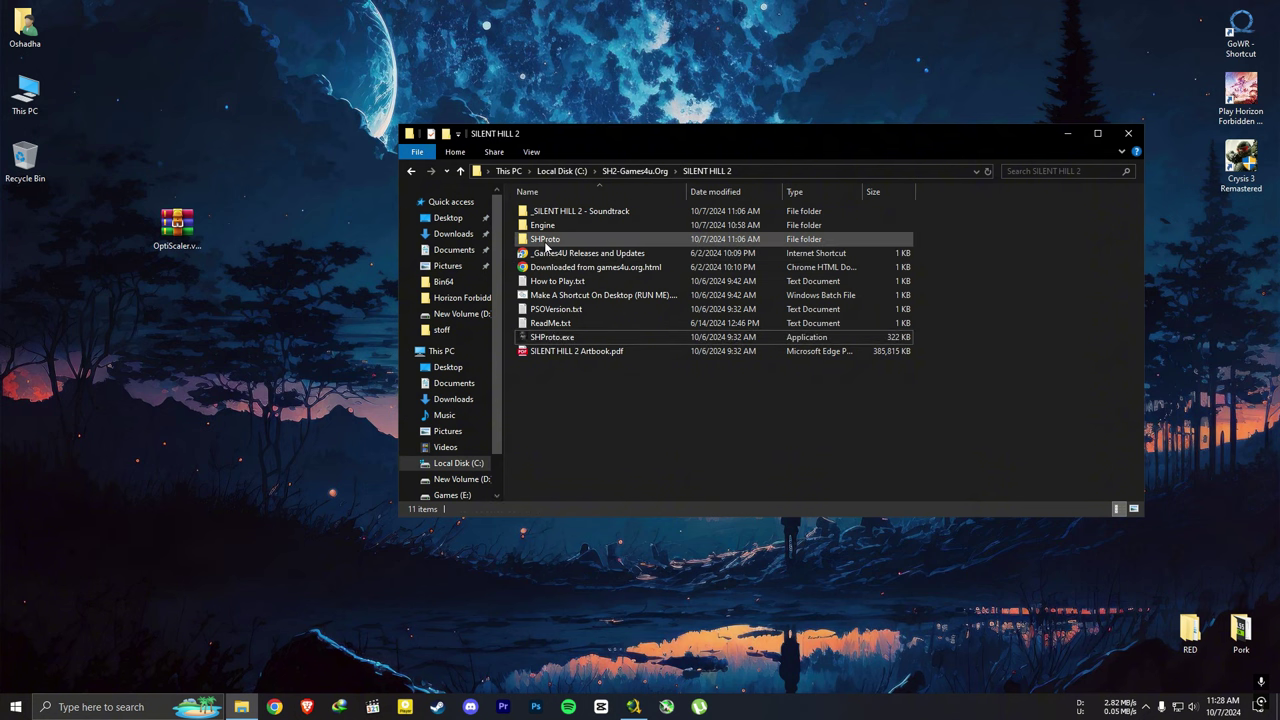
{"action": "double_click", "coordinate": [579, 239]}
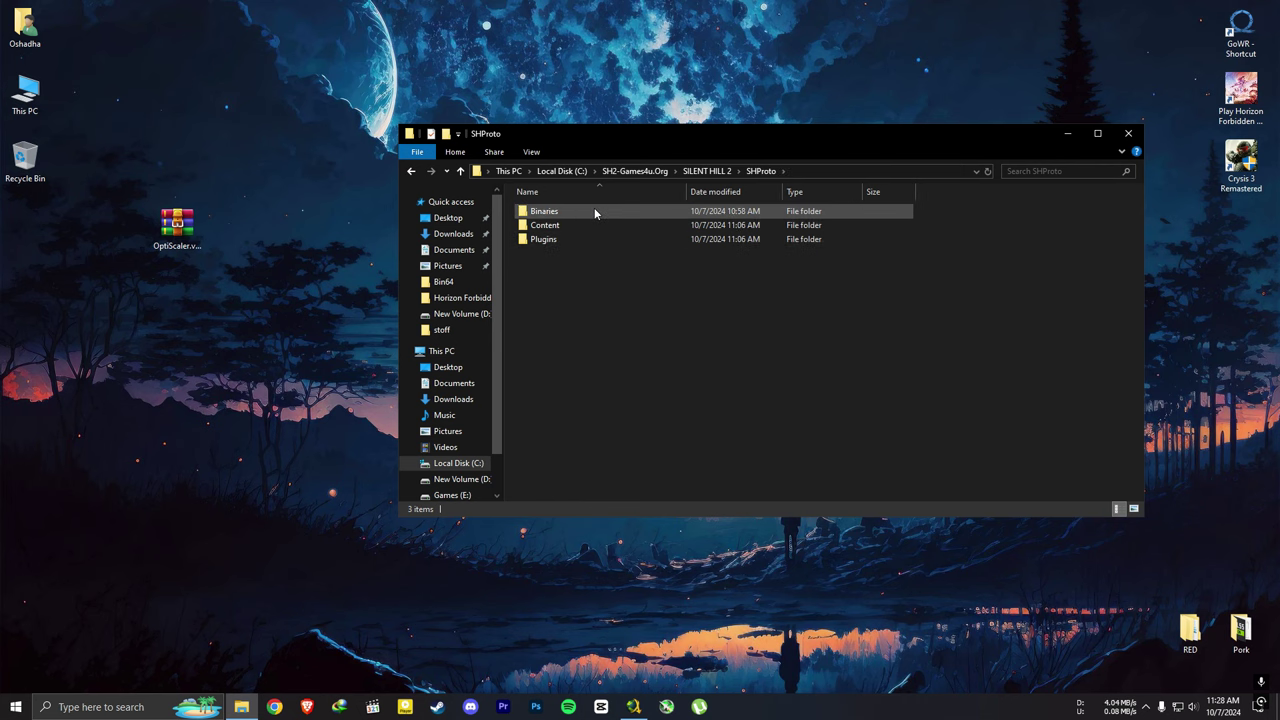
{"action": "double_click", "coordinate": [594, 210]}
{"action": "double_click", "coordinate": [594, 210]}
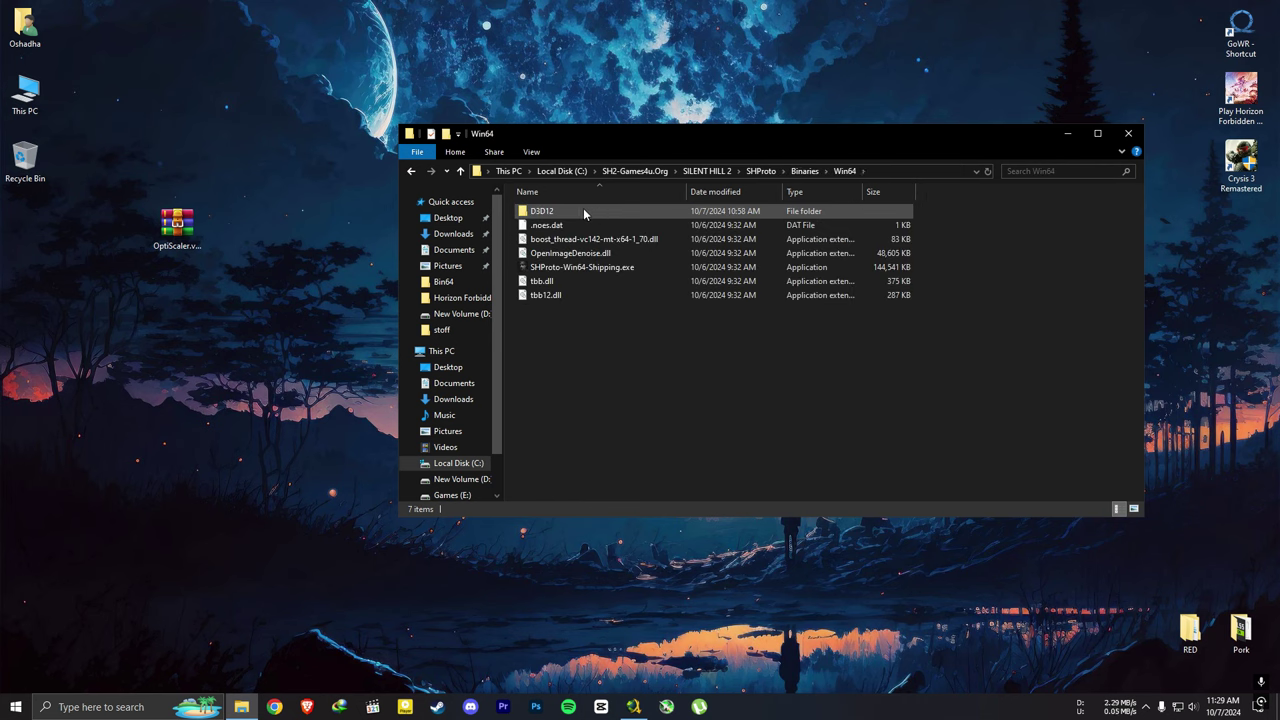
- Create a desktop shortcut for SHProto-Win64-Shipping.exe and place it below the Crysis 3 Remastered shortcut
{"action": "left_click", "coordinate": [568, 268]}
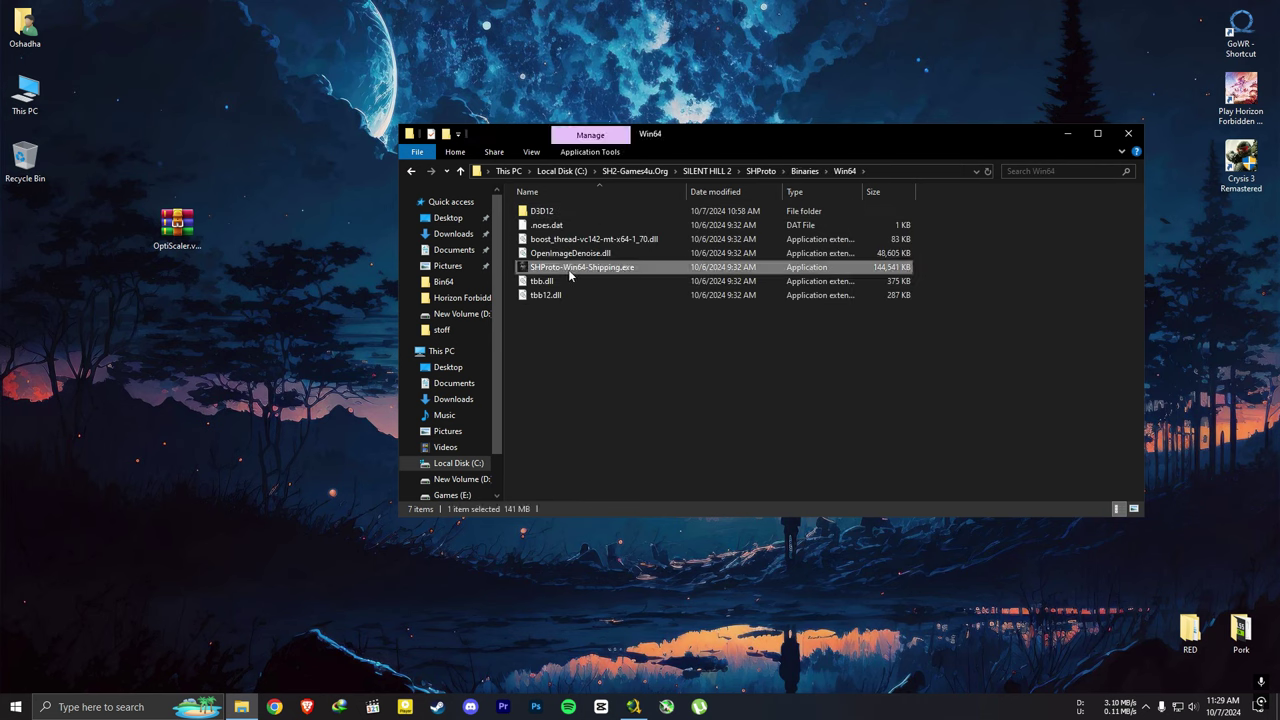
{"action": "right_click", "coordinate": [659, 267]}
{"action": "mouse_move", "coordinate": [763, 473]}
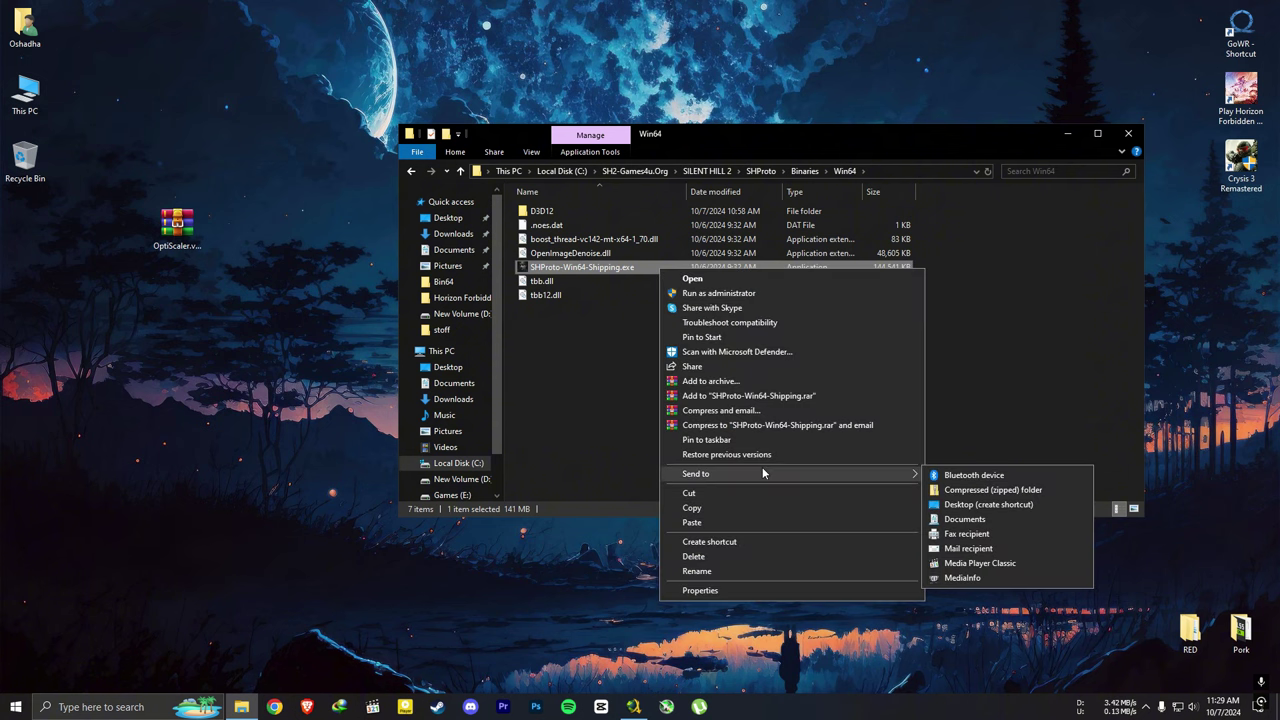
{"action": "left_click", "coordinate": [1006, 505]}
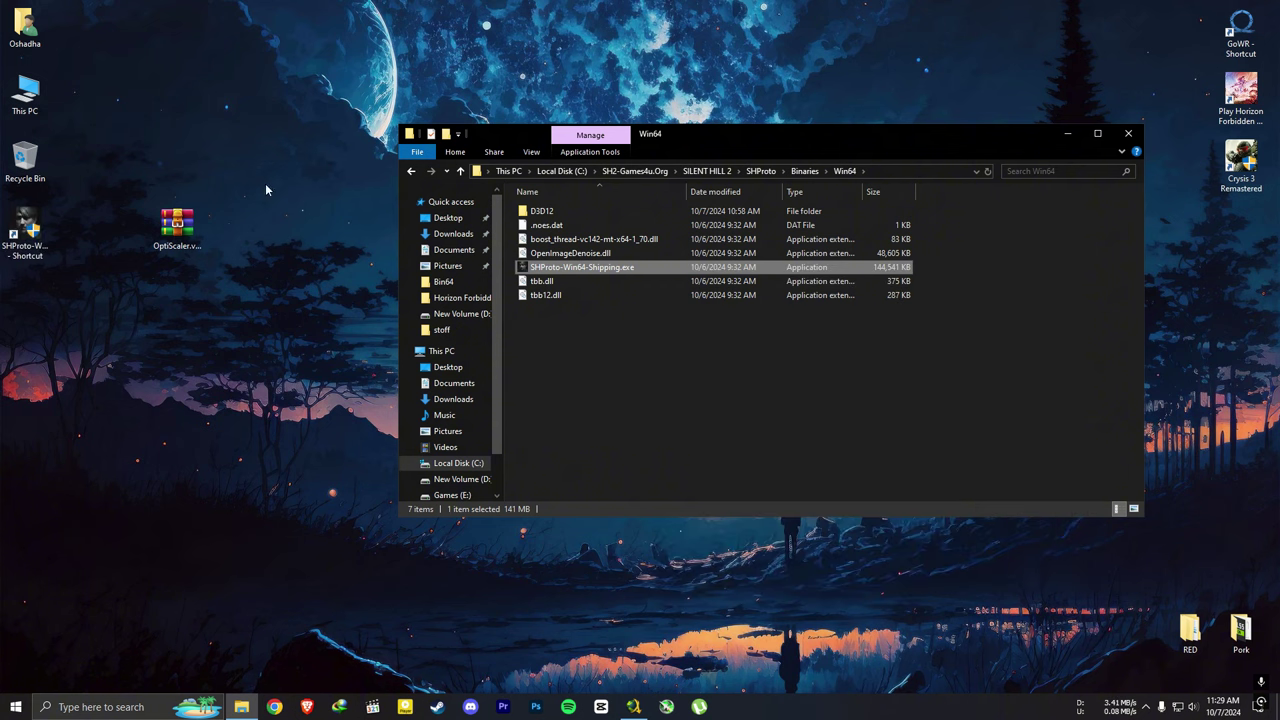
{"action": "left_click_drag", "start_coordinate": [25, 235], "coordinate": [1245, 250]}
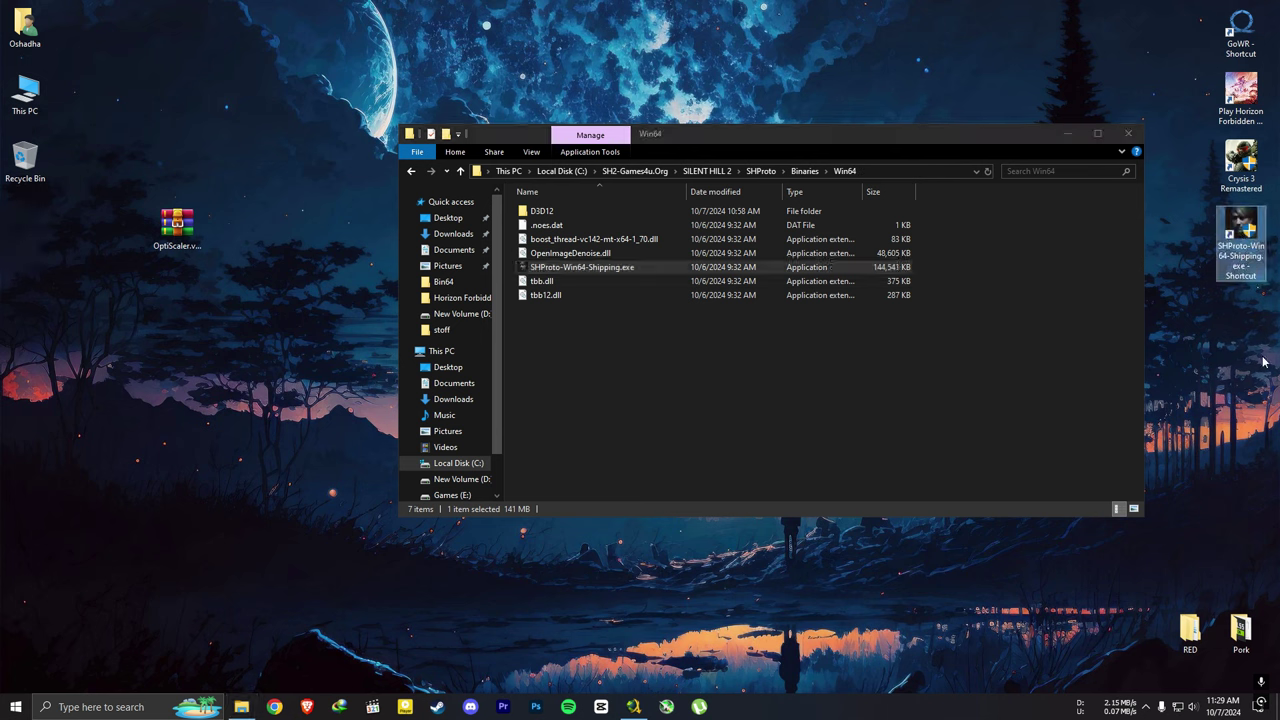
- Append the launch argument -dx12 to the target of the SHProto-Win64-Shipping.exe desktop shortcut
{"action": "right_click", "coordinate": [1247, 264]}
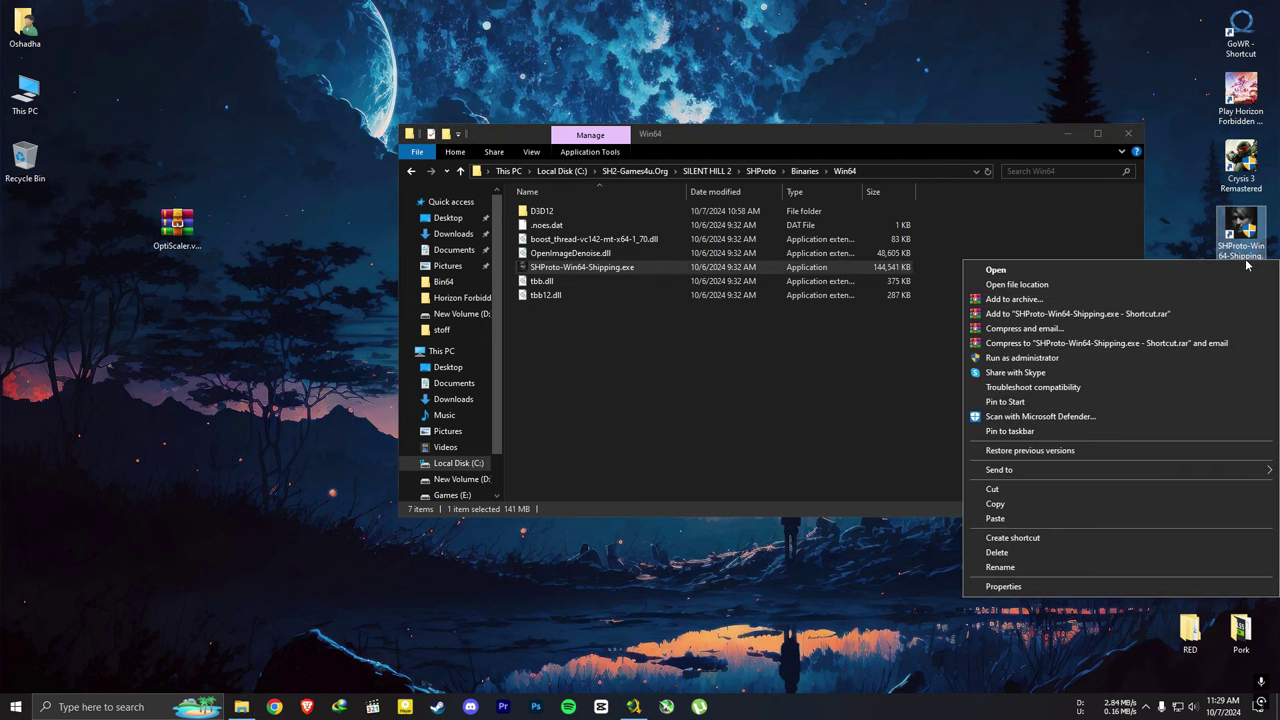
{"action": "left_click", "coordinate": [1131, 585]}
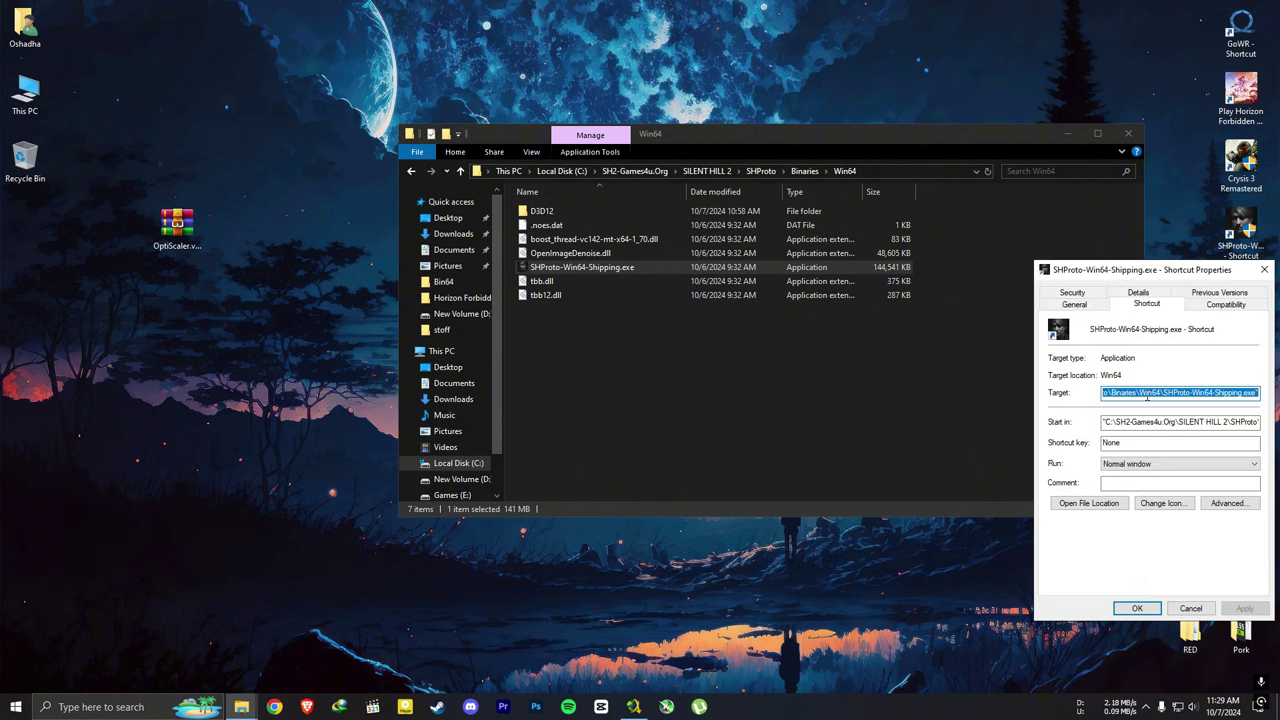
{"action": "left_click", "coordinate": [1246, 393]}
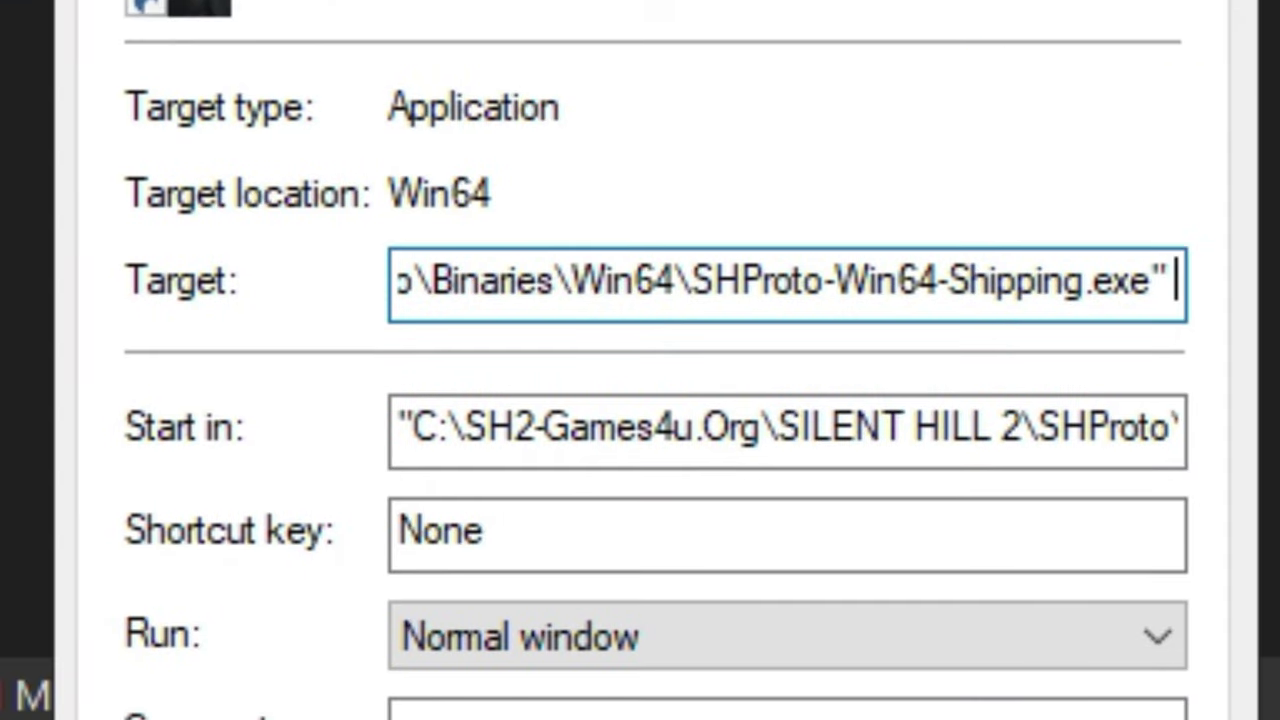
{"action": "type", "text": "-"}
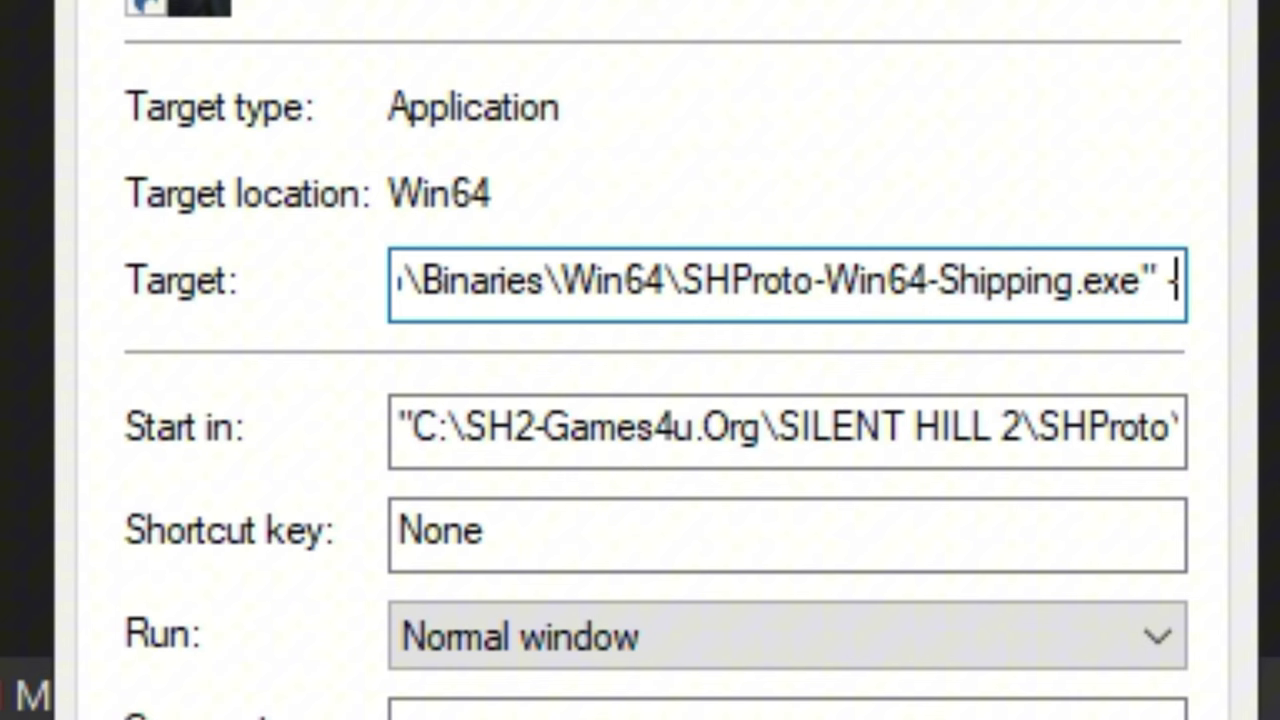
{"action": "type", "text": "dx12"}
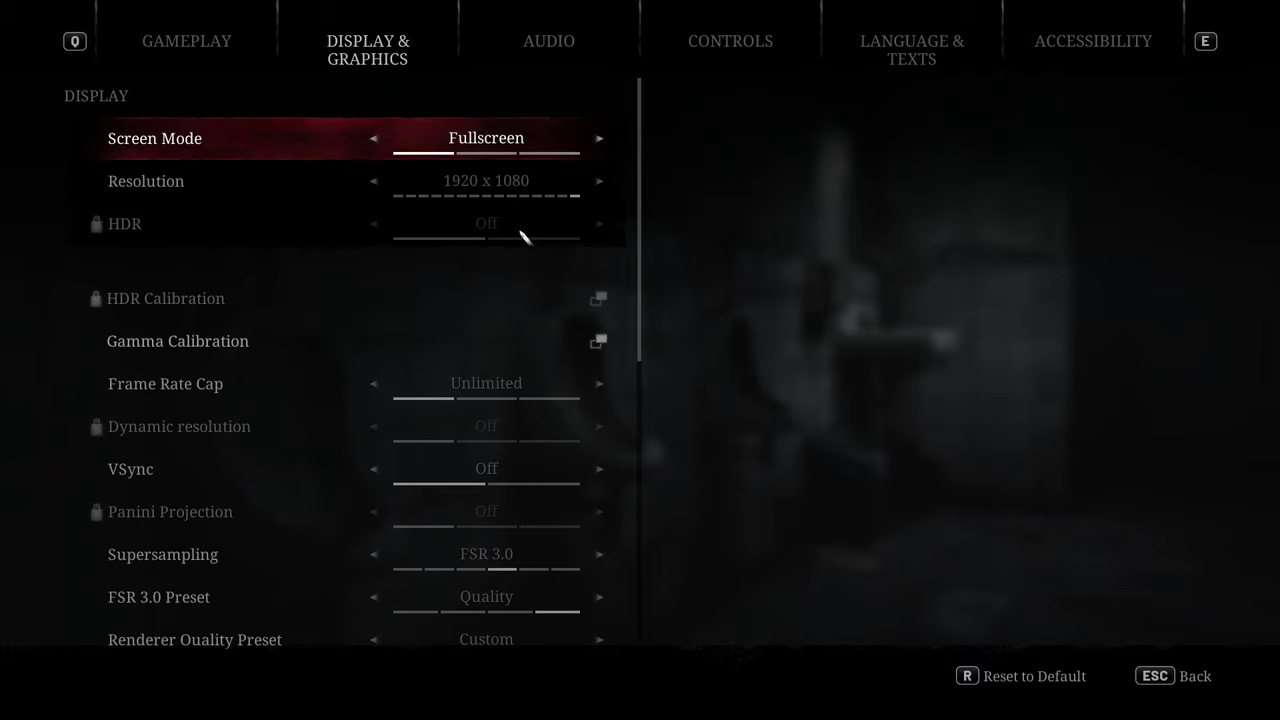
- Move the Supersampling option back by two choices in the game's Display & Graphics settings
{"action": "scroll", "coordinate": [521, 449], "scroll_direction": "down", "scroll_amount": 1}
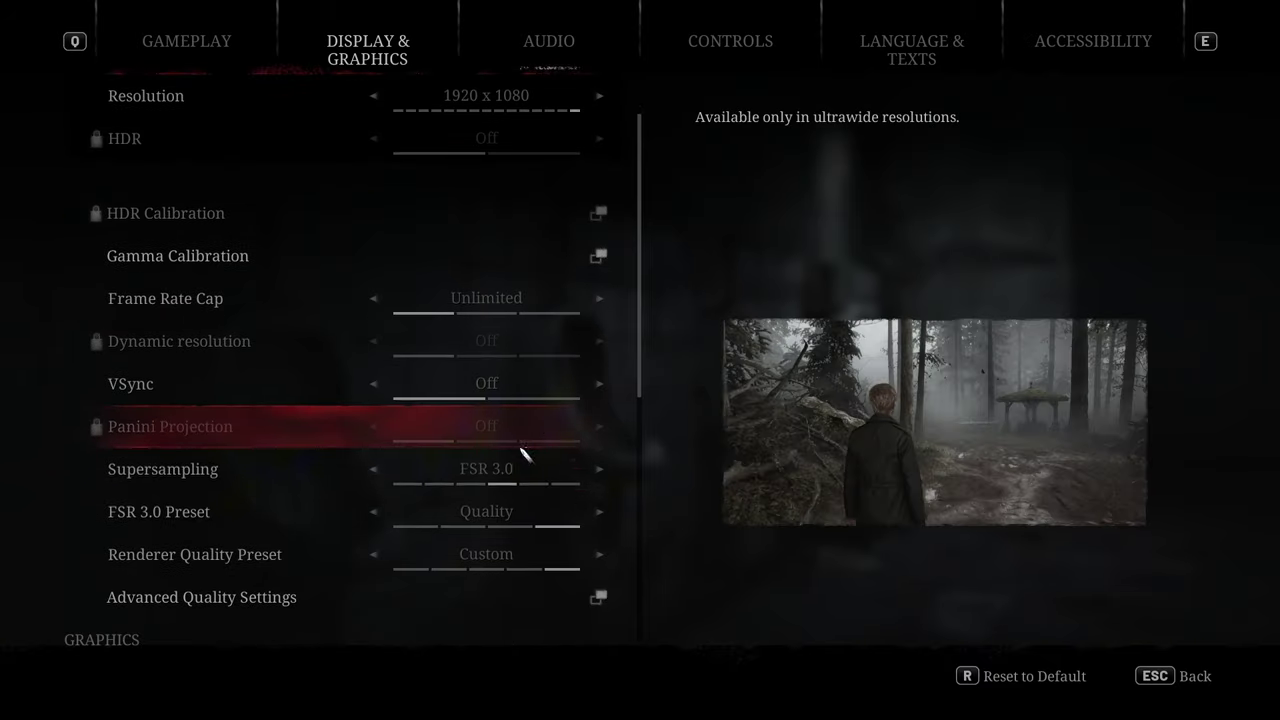
{"action": "left_click", "coordinate": [374, 469]}
{"action": "left_click", "coordinate": [374, 469]}
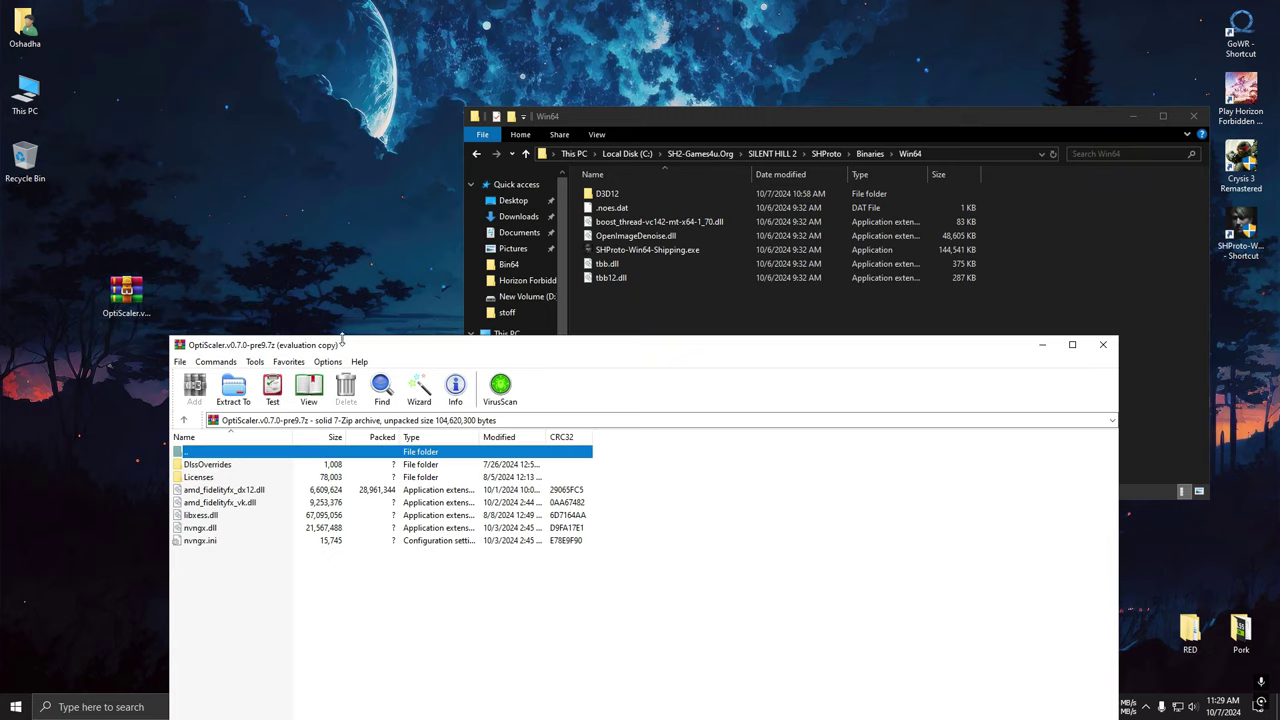
- Arrange the OptiScaler archive beside the game's Win64 folder and extract all its files and folders into Win64
{"action": "left_click_drag", "start_coordinate": [342, 340], "coordinate": [261, 217]}
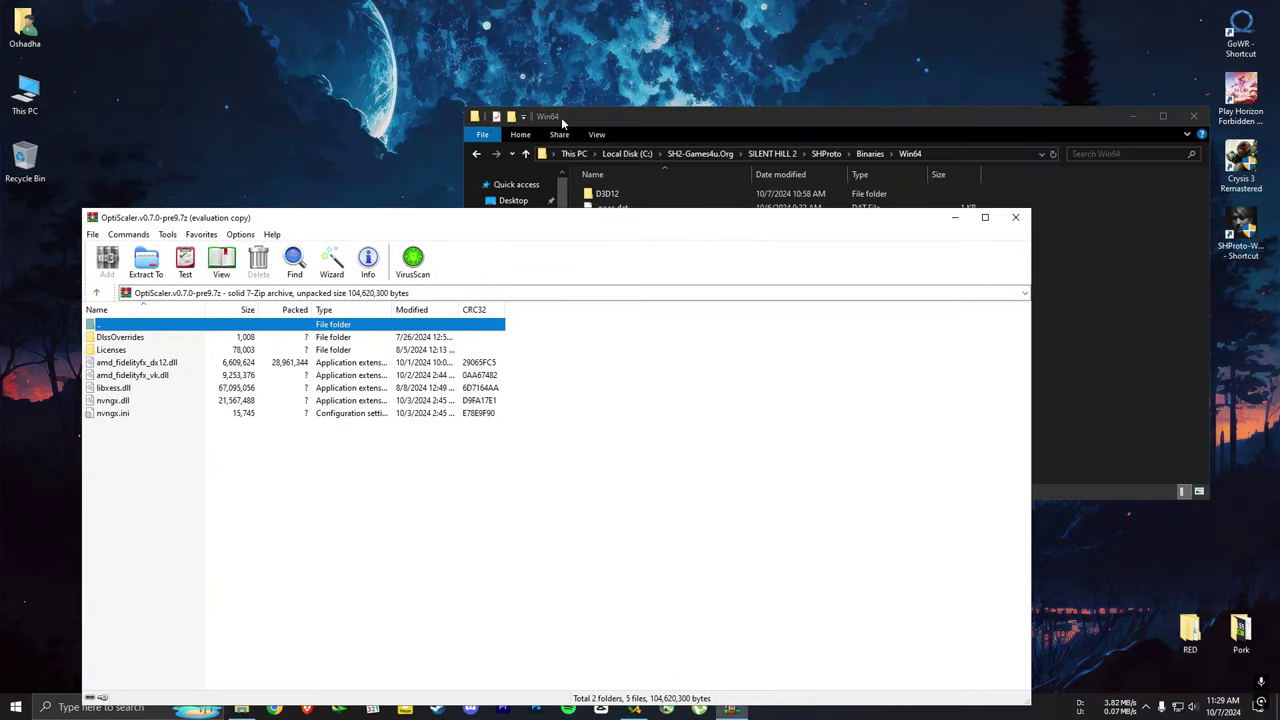
{"action": "left_click_drag", "start_coordinate": [561, 117], "coordinate": [650, 187]}
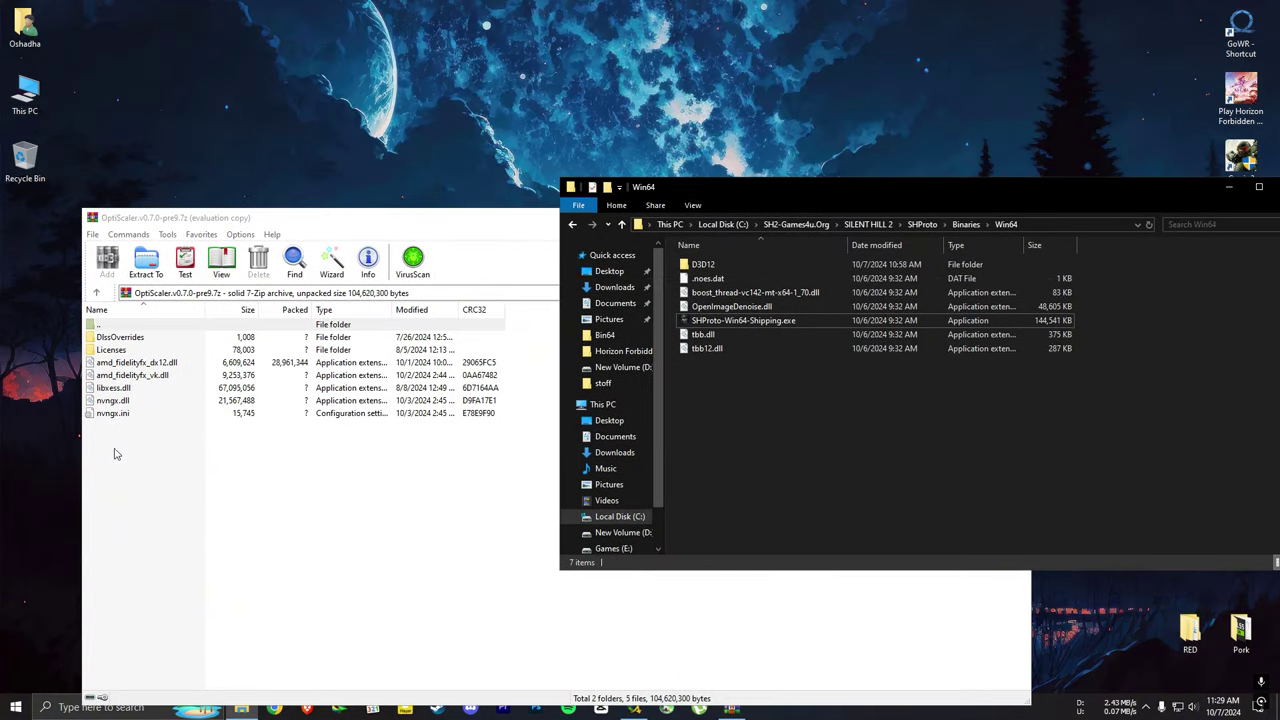
{"action": "left_click_drag", "start_coordinate": [114, 451], "coordinate": [1106, 450]}
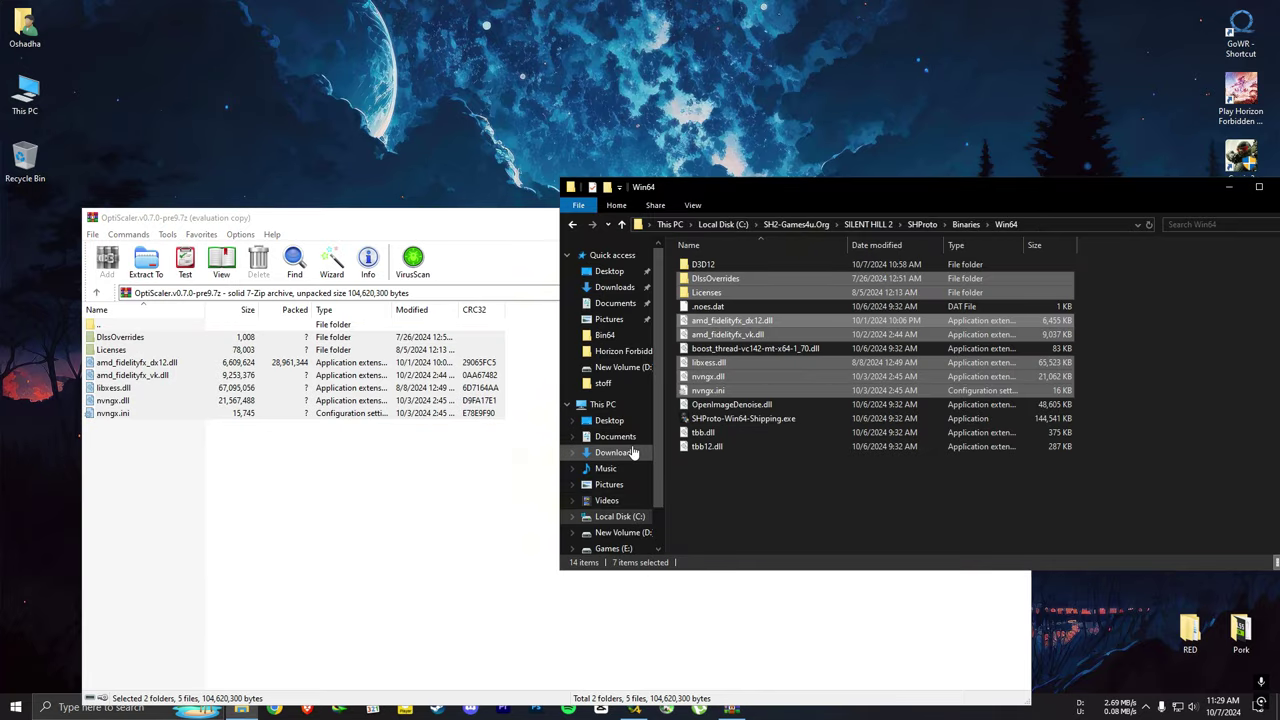
- Add EnableSignatureOverride.reg from the DlssOverrides folder to the registry and return to the Win64 folder
{"action": "double_click", "coordinate": [709, 280]}
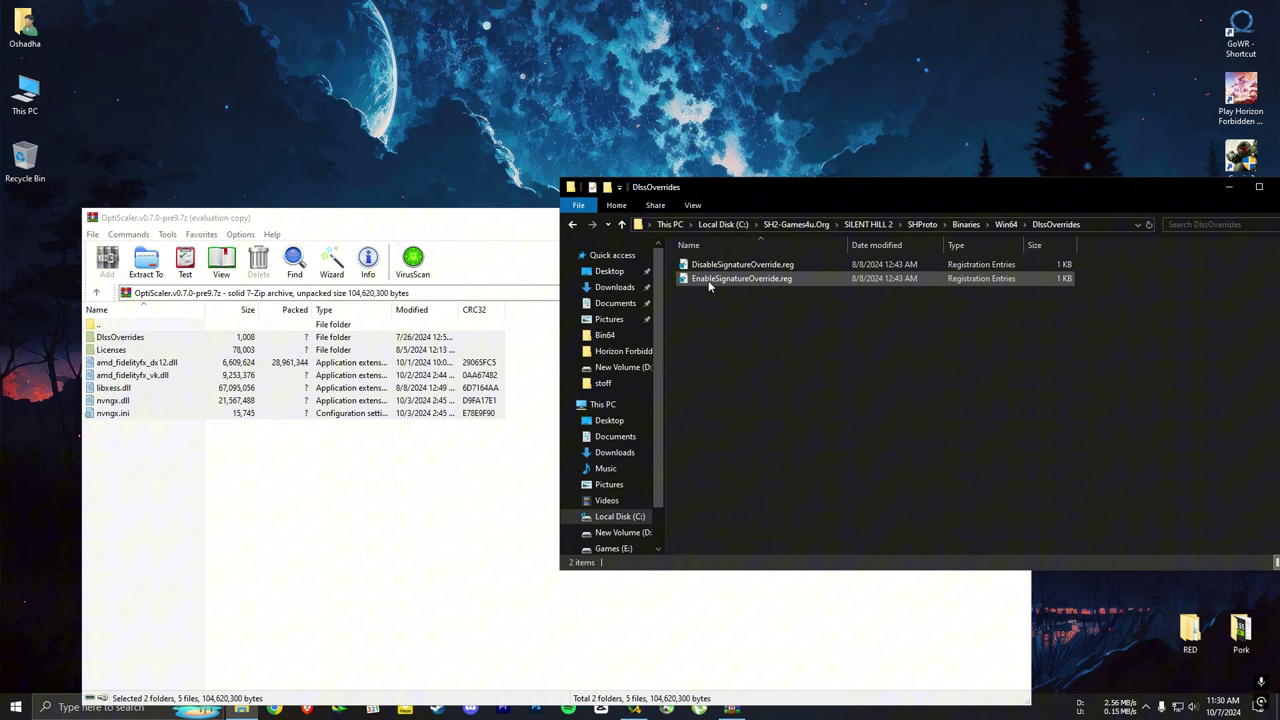
{"action": "left_click", "coordinate": [708, 280]}
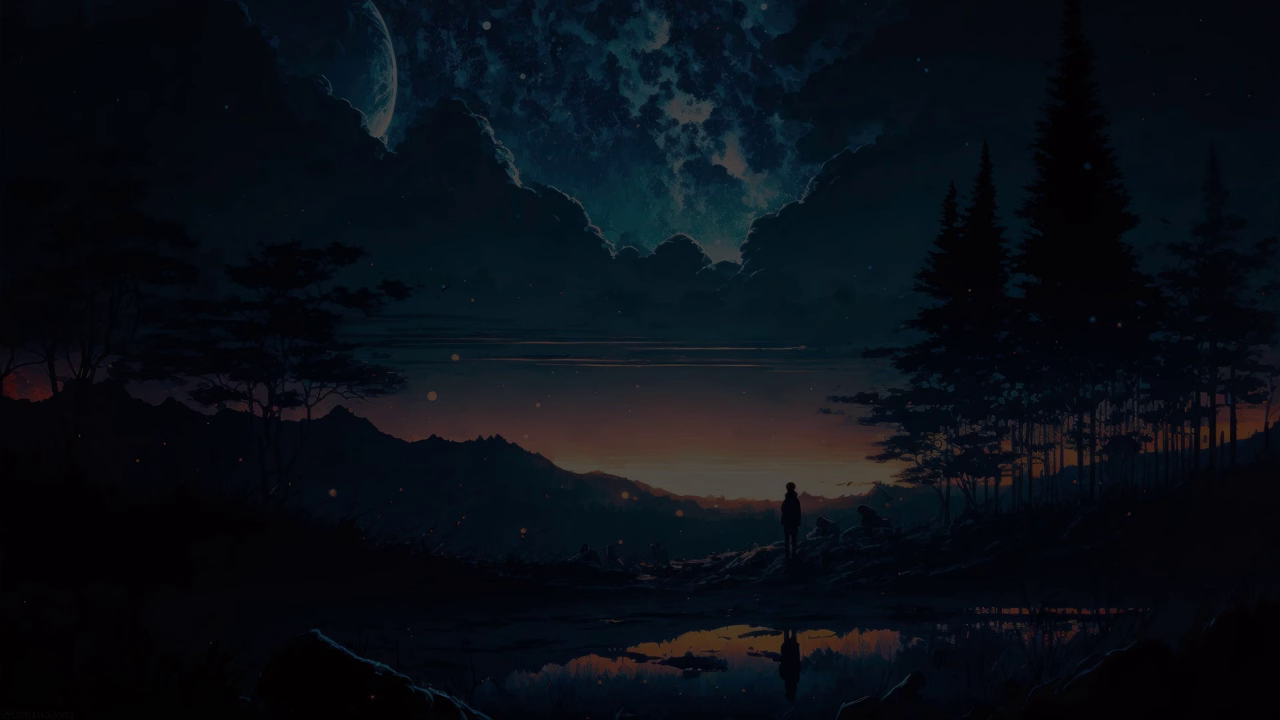
{"action": "left_click", "coordinate": [570, 437]}
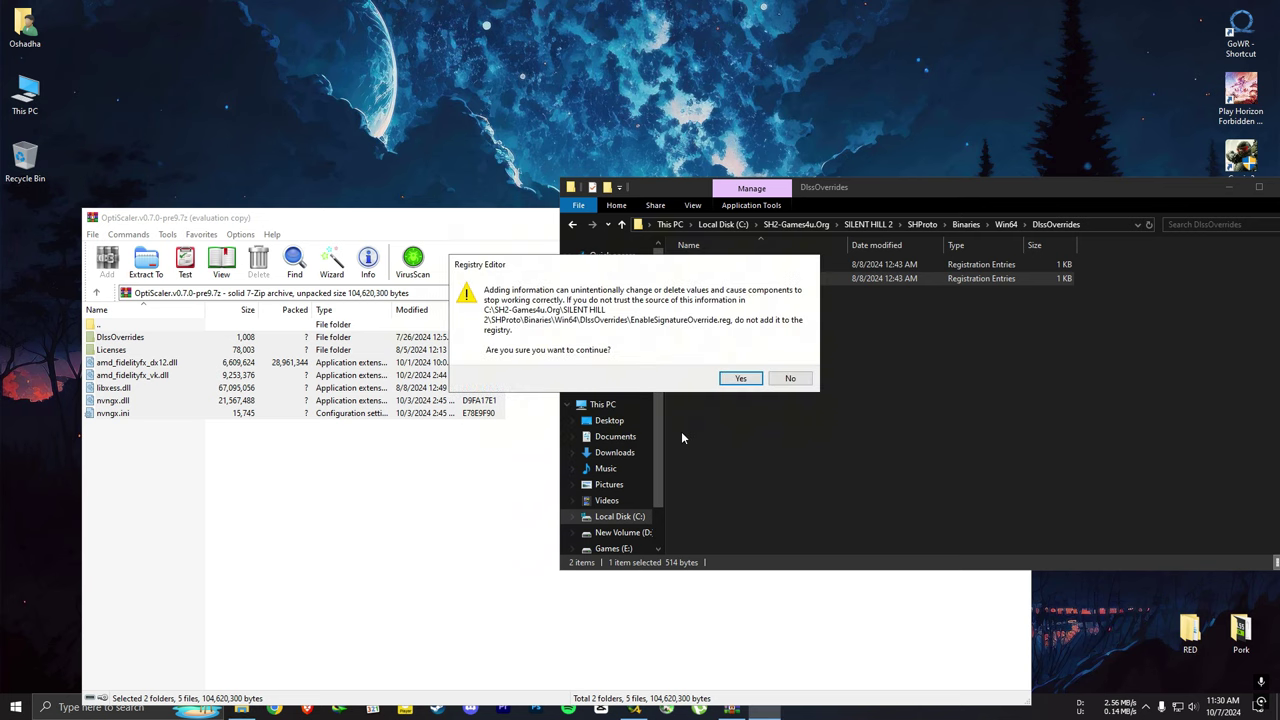
{"action": "left_click", "coordinate": [745, 378]}
{"action": "left_click", "coordinate": [790, 360]}
{"action": "key", "text": "alt+Left"}
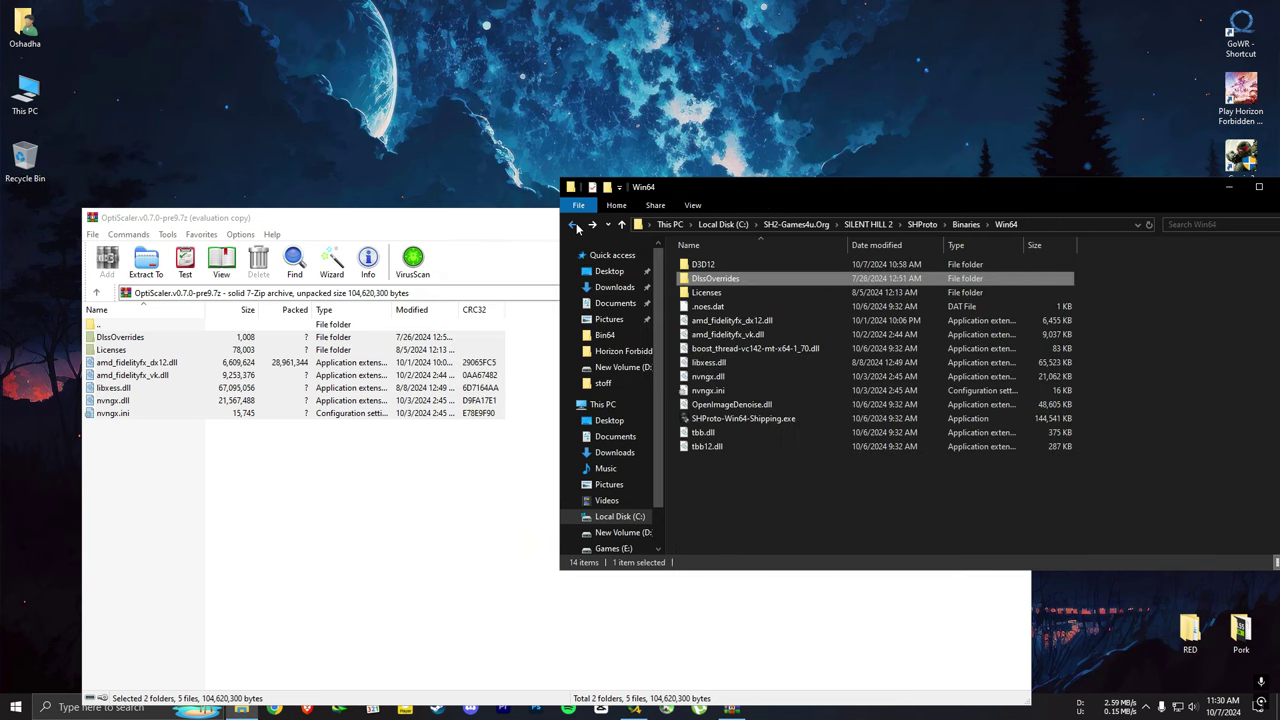
- Rename nvngx.dll in the game's Win64 folder as dxgi.dll
{"action": "left_click", "coordinate": [706, 377]}
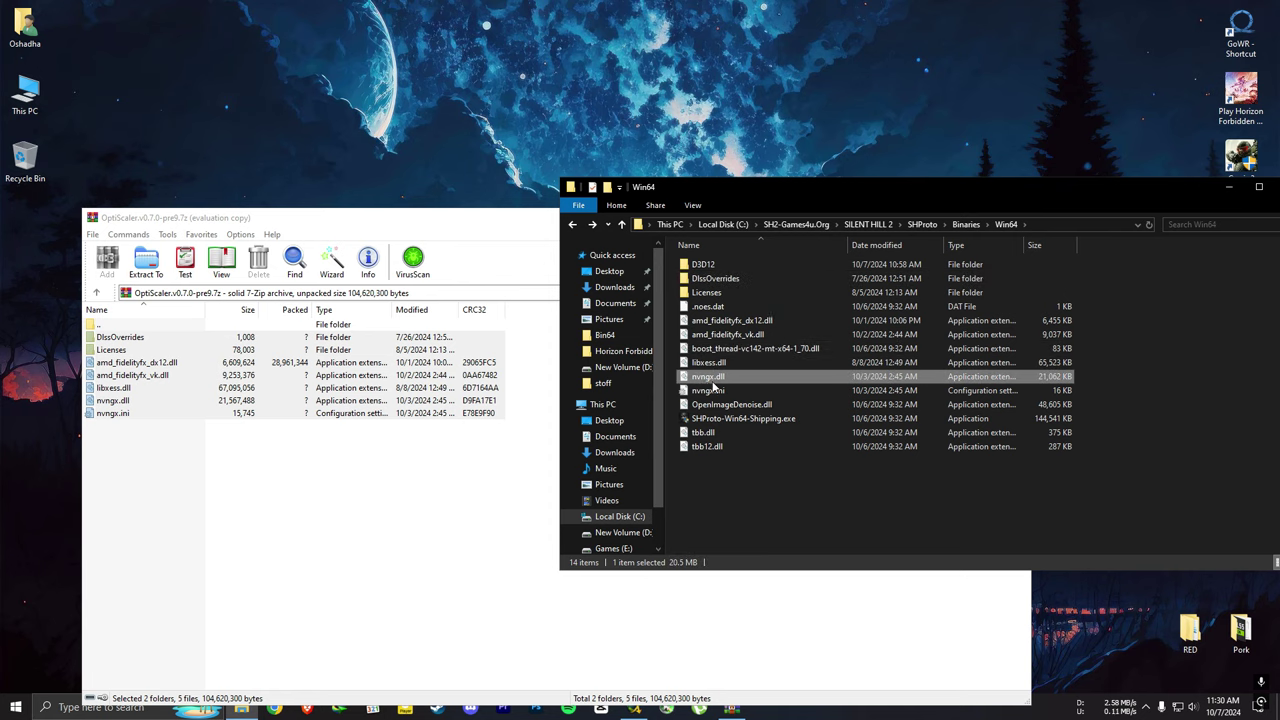
{"action": "key", "text": "F2"}
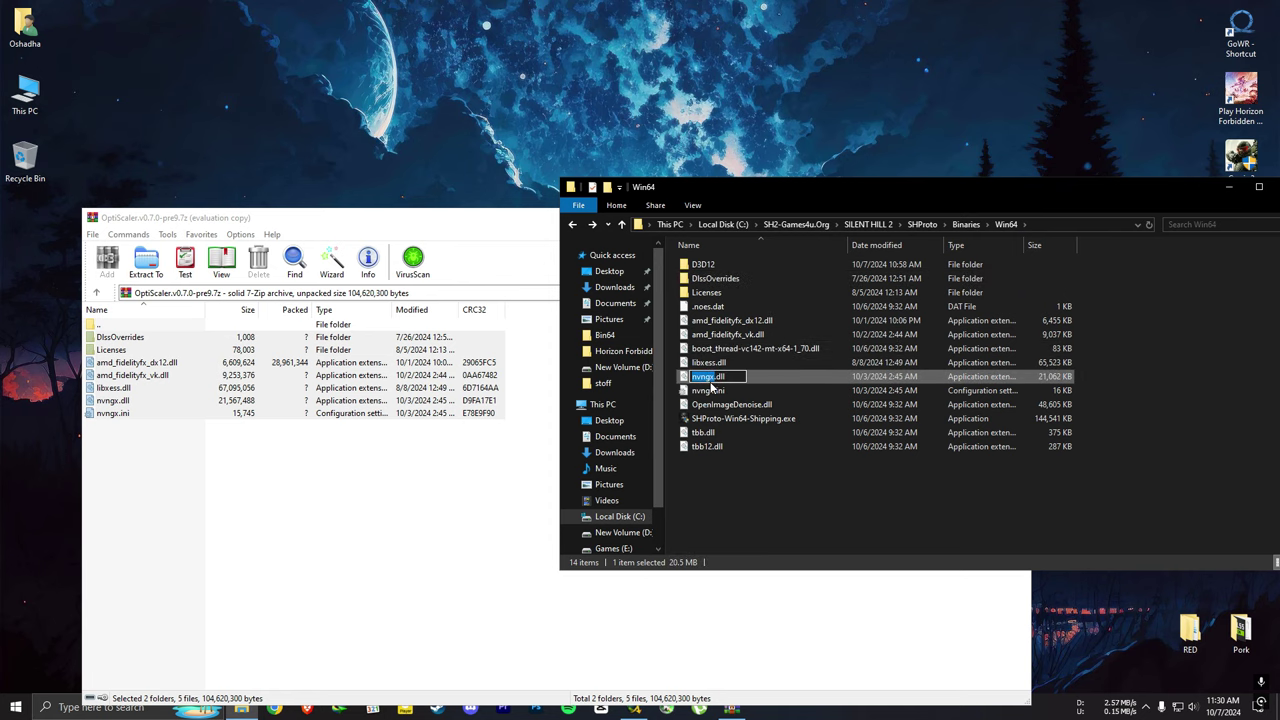
{"action": "type", "text": "dxgi"}
{"action": "key", "text": "Return"}
- Copy nvngx_dlss.dll from the SHProto\Plugins\DLSS\Binaries\ThirdParty\Win64 folder
{"action": "key", "text": "alt+Up"}
{"action": "key", "text": "alt+Up"}
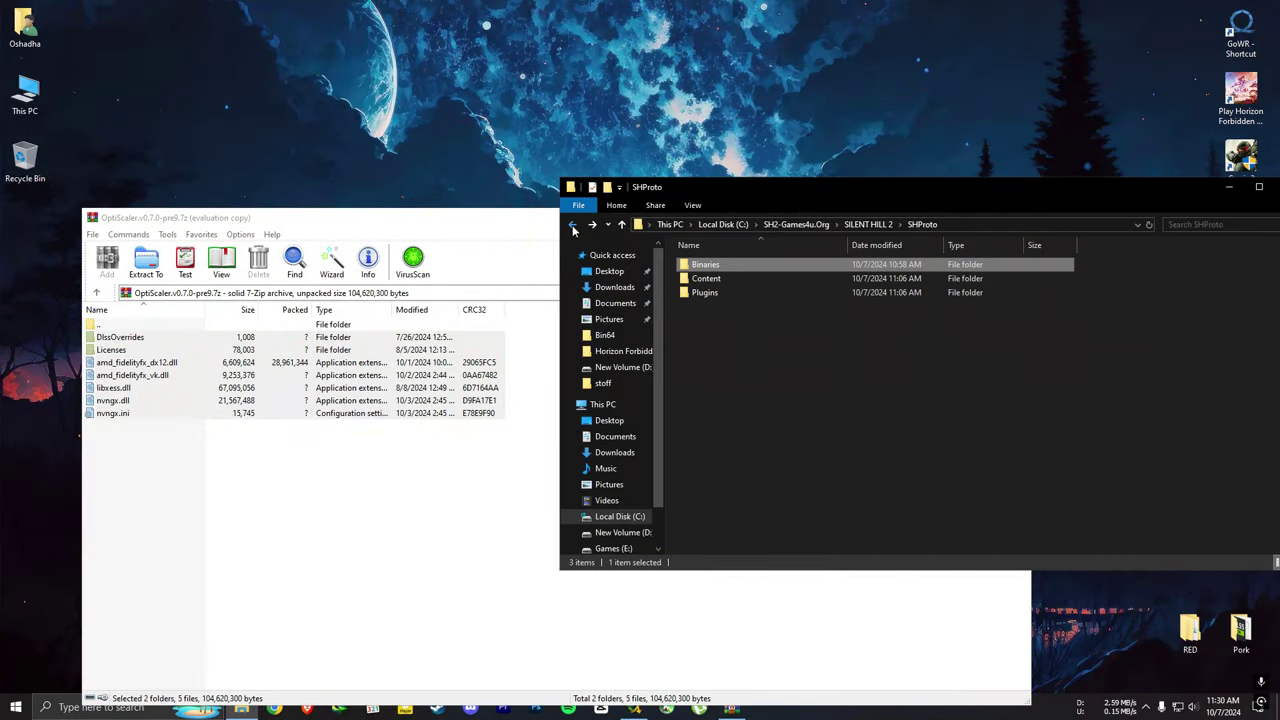
{"action": "double_click", "coordinate": [704, 293]}
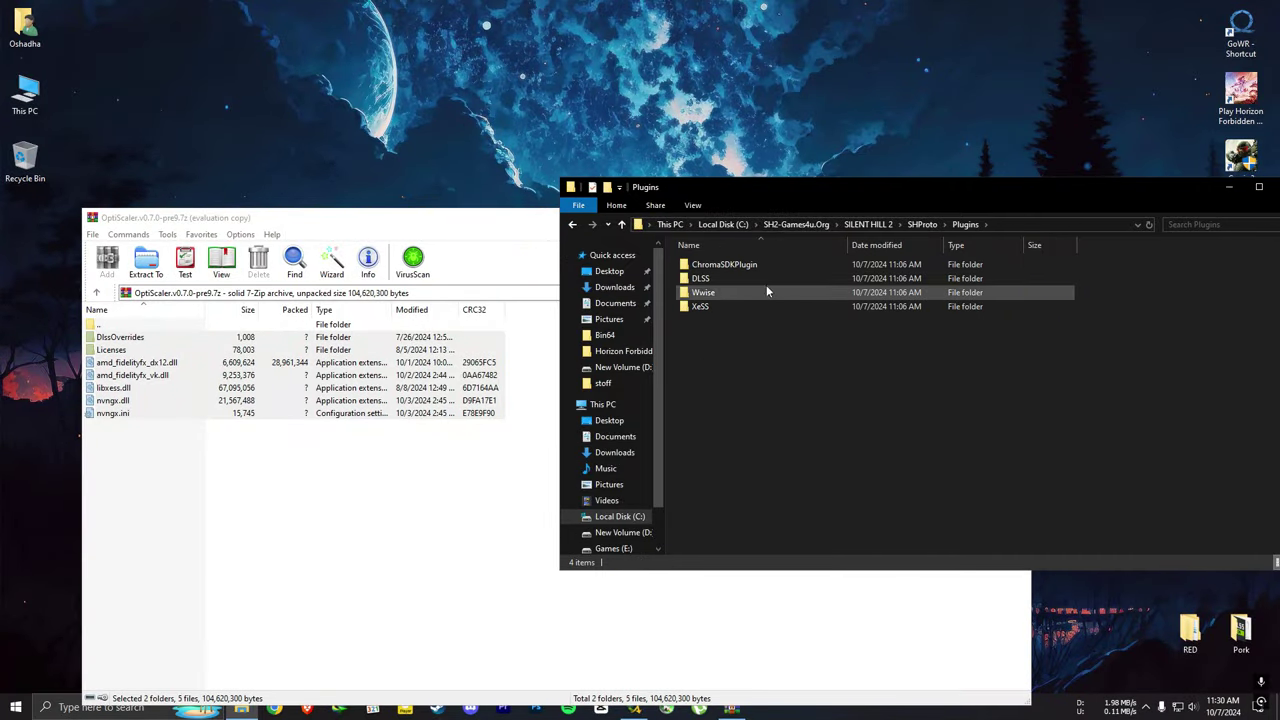
{"action": "double_click", "coordinate": [724, 279]}
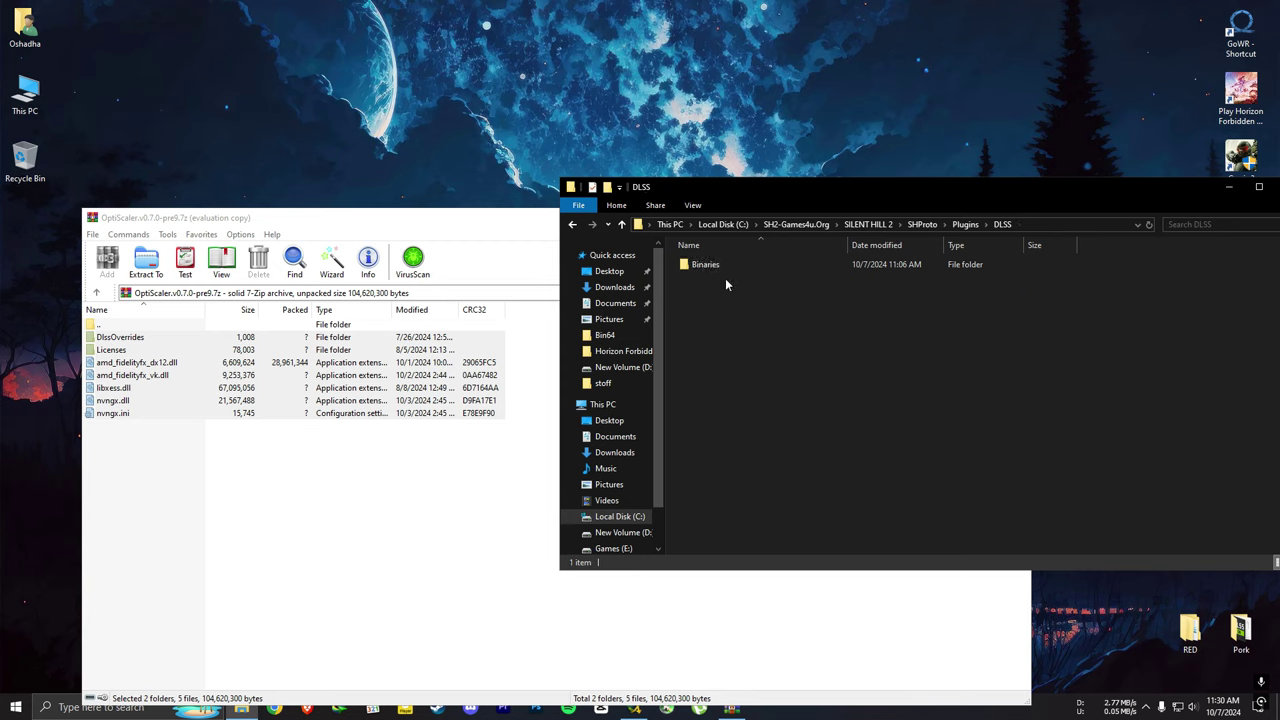
{"action": "double_click", "coordinate": [719, 263]}
{"action": "double_click", "coordinate": [719, 263]}
{"action": "double_click", "coordinate": [719, 263]}
{"action": "left_click", "coordinate": [717, 264]}
{"action": "right_click", "coordinate": [747, 264]}
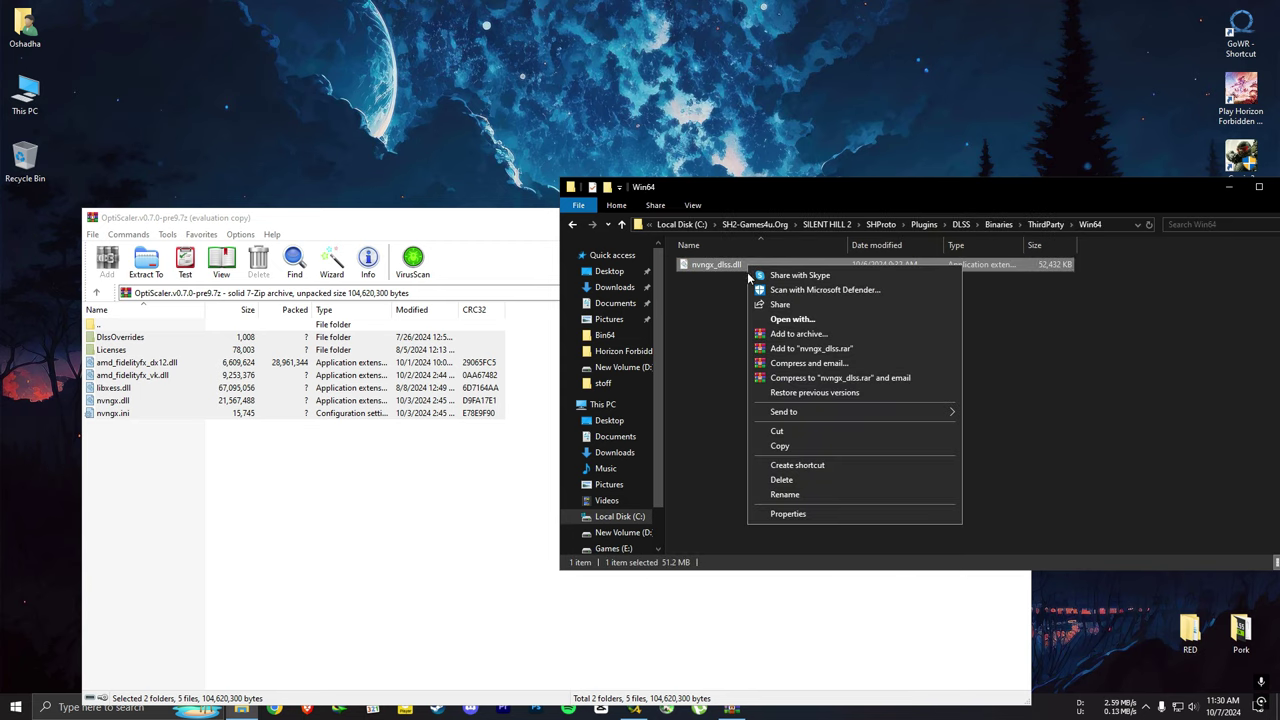
{"action": "left_click", "coordinate": [791, 446]}
- Paste the copied nvngx_dlss.dll into the SHProto\Binaries\Win64 folder
{"action": "key", "text": "BackSpace"}
{"action": "key", "text": "BackSpace"}
{"action": "key", "text": "BackSpace"}
{"action": "key", "text": "BackSpace"}
{"action": "key", "text": "BackSpace"}
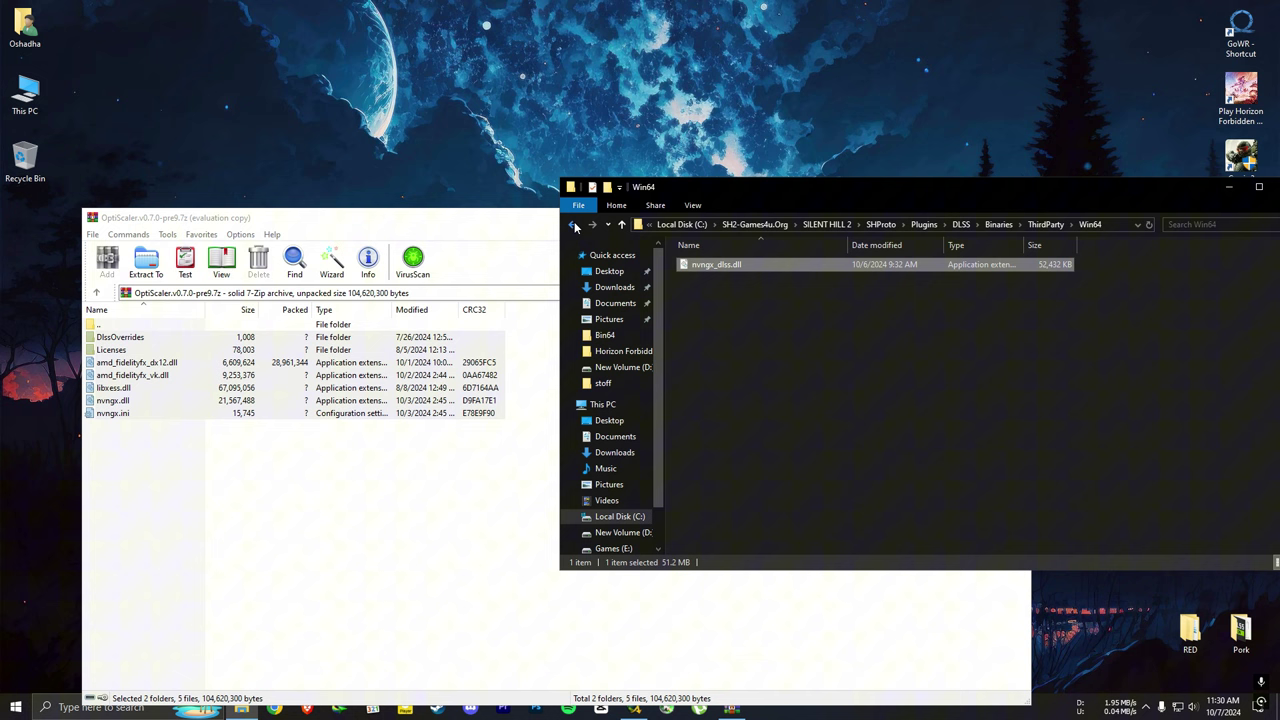
{"action": "double_click", "coordinate": [755, 267]}
{"action": "double_click", "coordinate": [755, 267]}
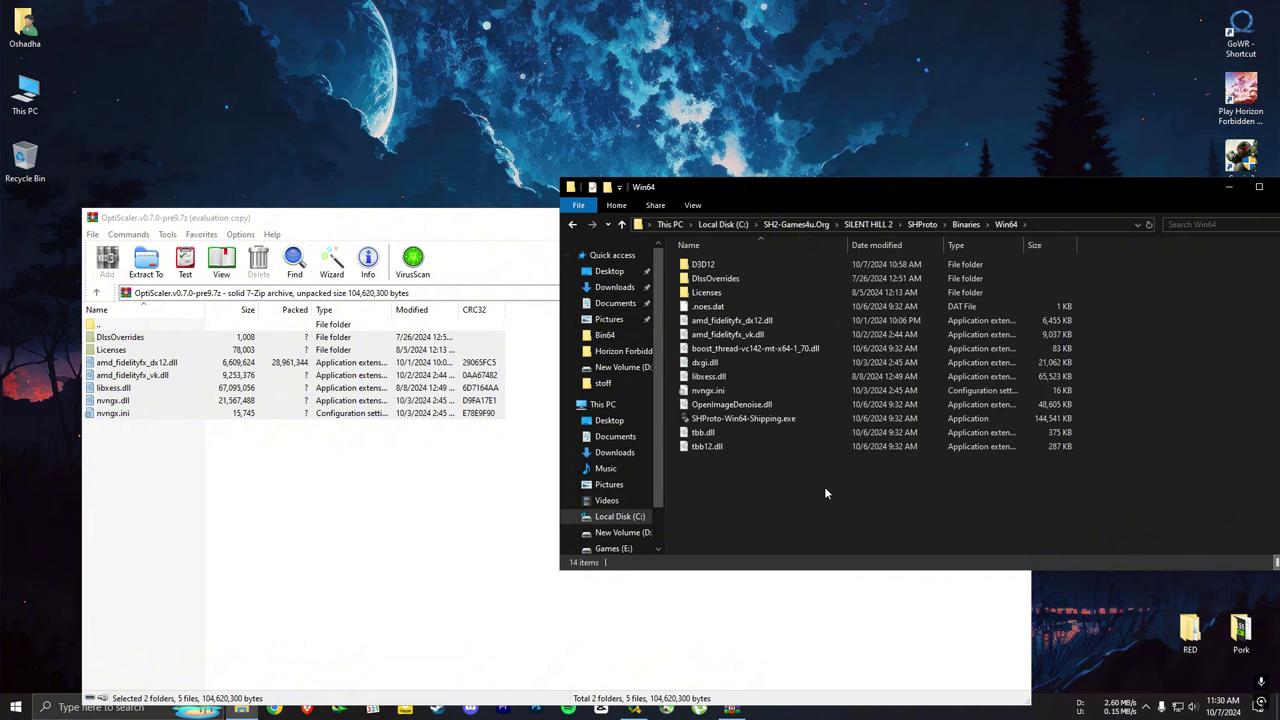
{"action": "right_click", "coordinate": [824, 486]}
{"action": "left_click", "coordinate": [852, 580]}
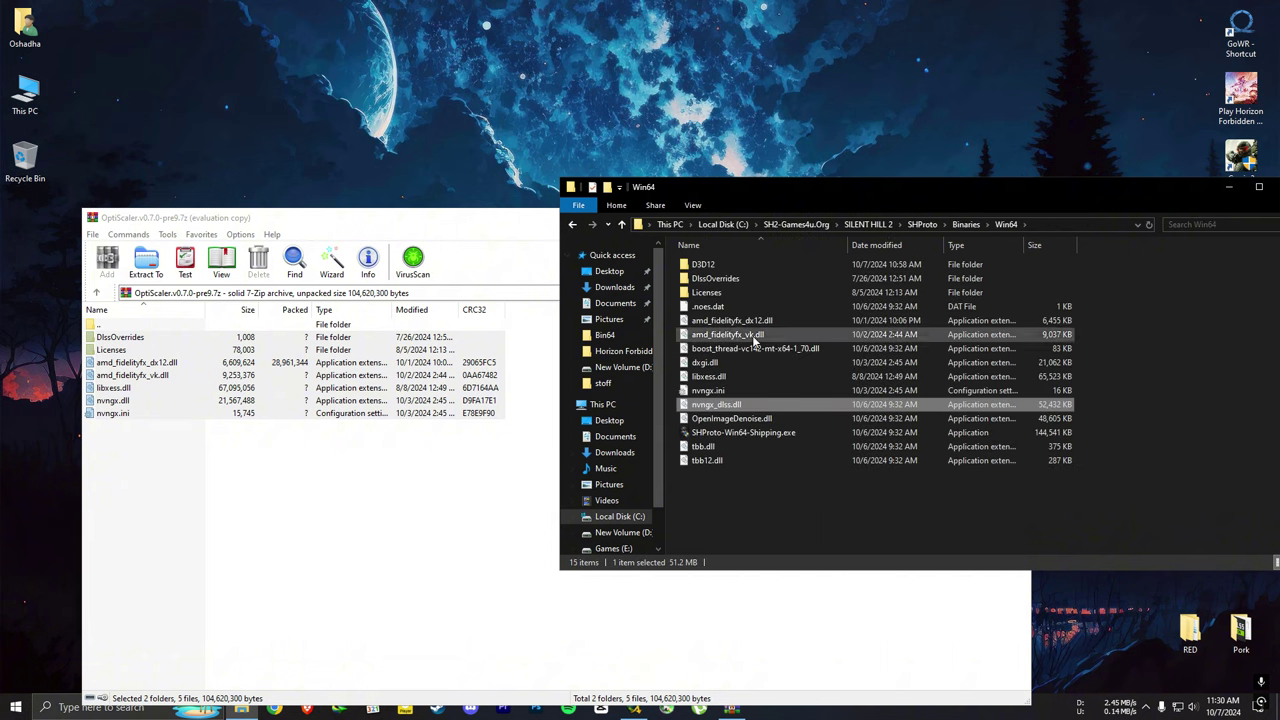
- Rename the pasted nvngx_dlss.dll as nvngx.dll
{"action": "left_click", "coordinate": [723, 405]}
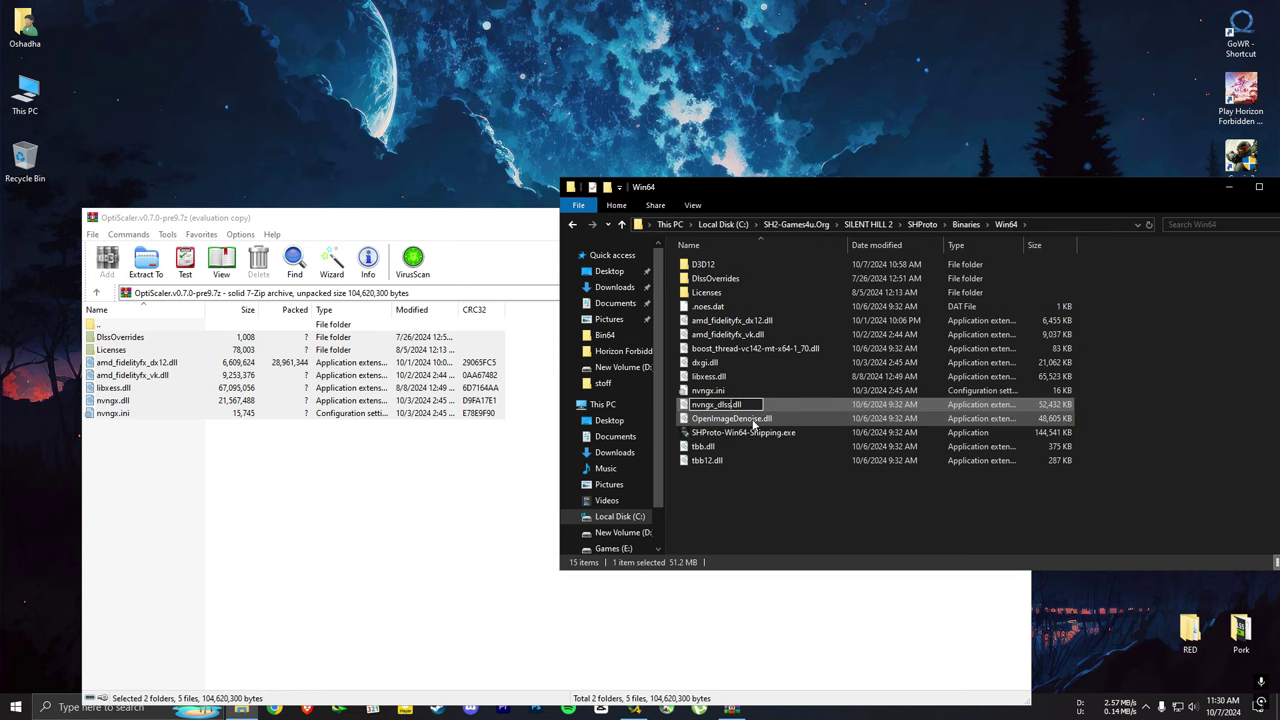
{"action": "key", "text": "BackSpace"}
{"action": "key", "text": "BackSpace"}
{"action": "key", "text": "BackSpace"}
{"action": "key", "text": "BackSpace"}
{"action": "key", "text": "BackSpace"}
{"action": "key", "text": "Return"}
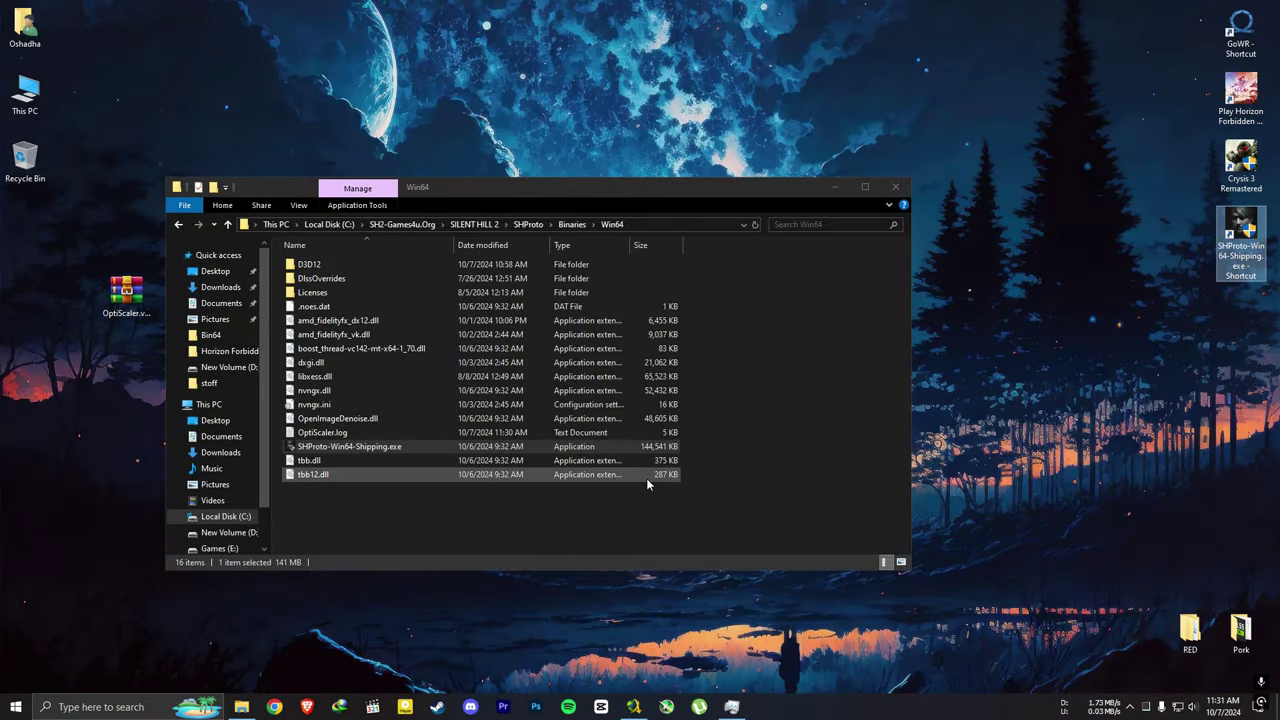
- Launch Silent Hill 2 from its desktop shortcut and allow it to run with elevated rights
{"action": "key", "text": "Return"}
{"action": "left_click", "coordinate": [577, 448]}
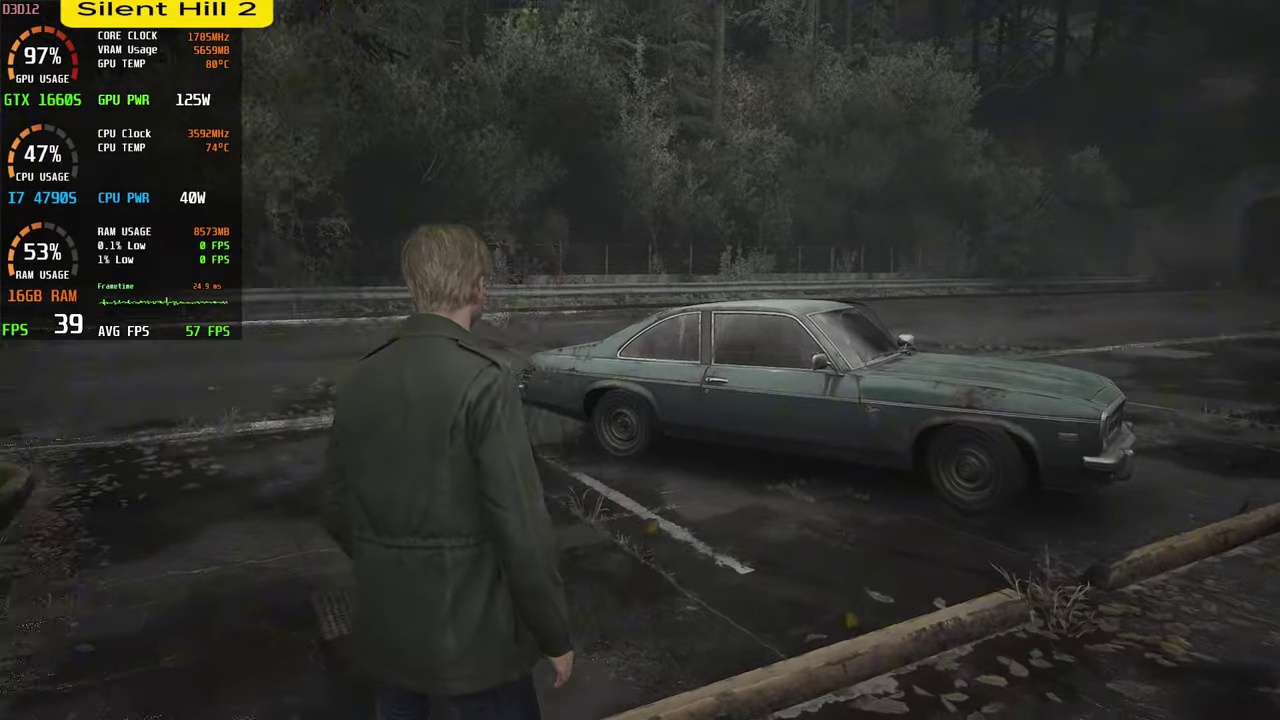
- Set Supersampling to DLSS in the game's display and graphics settings, and resume play
{"action": "key", "text": "Escape"}
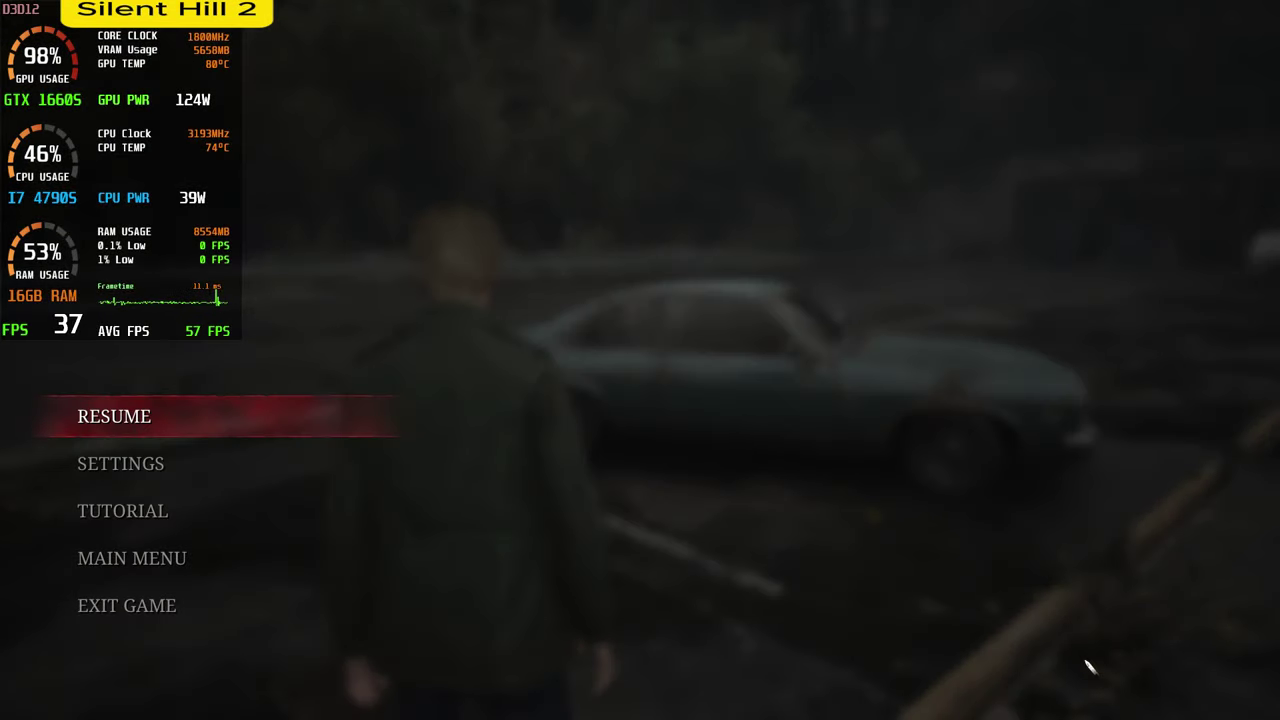
{"action": "left_click", "coordinate": [152, 480]}
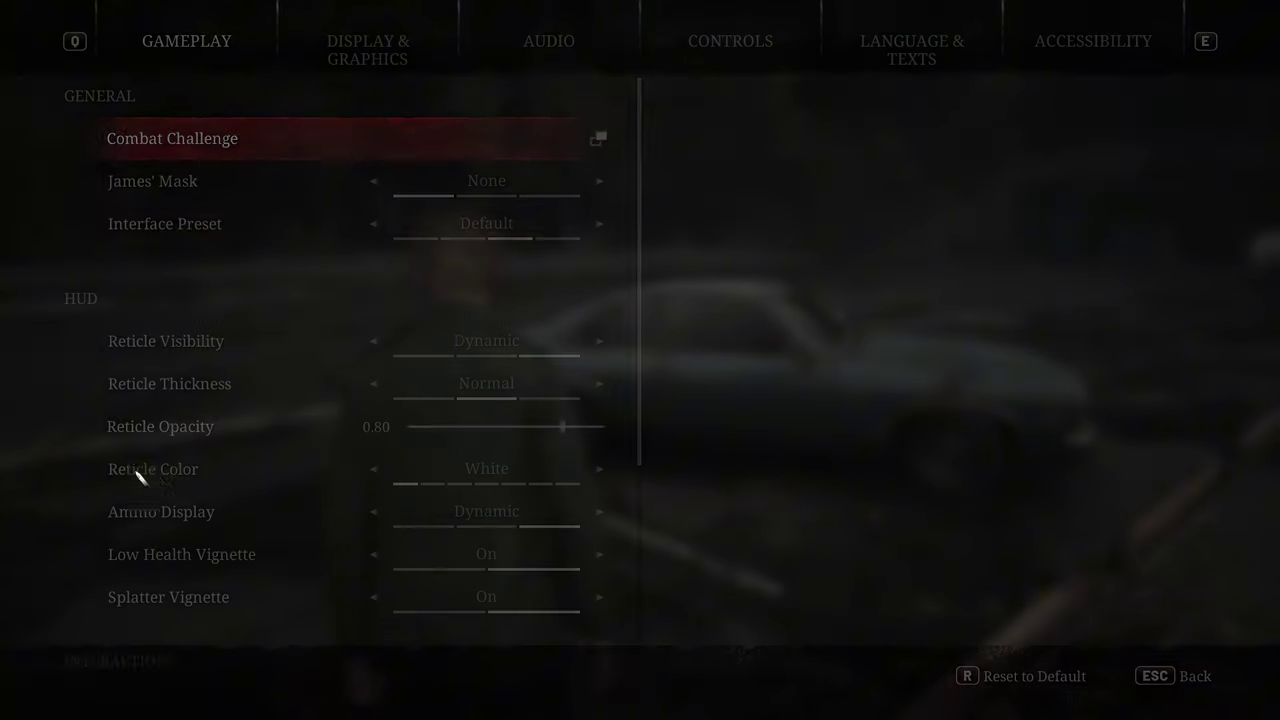
{"action": "left_click", "coordinate": [370, 60]}
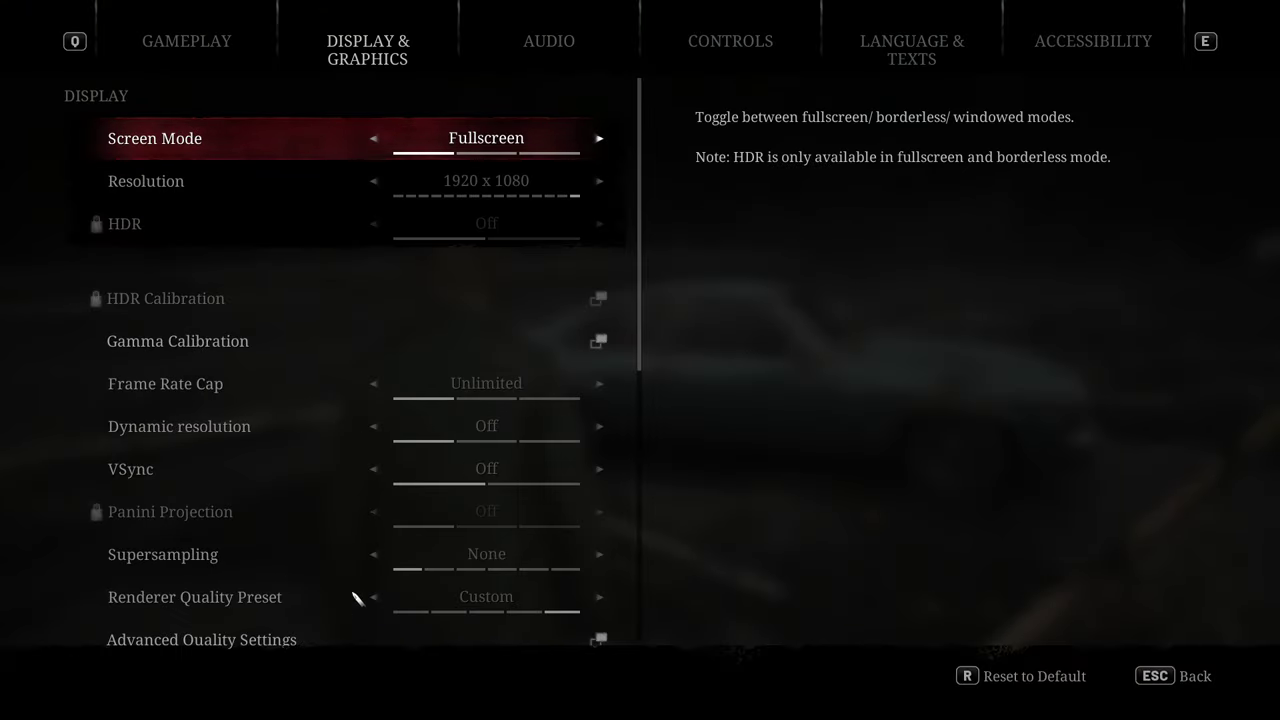
{"action": "scroll", "coordinate": [455, 540], "scroll_direction": "down", "scroll_amount": 1}
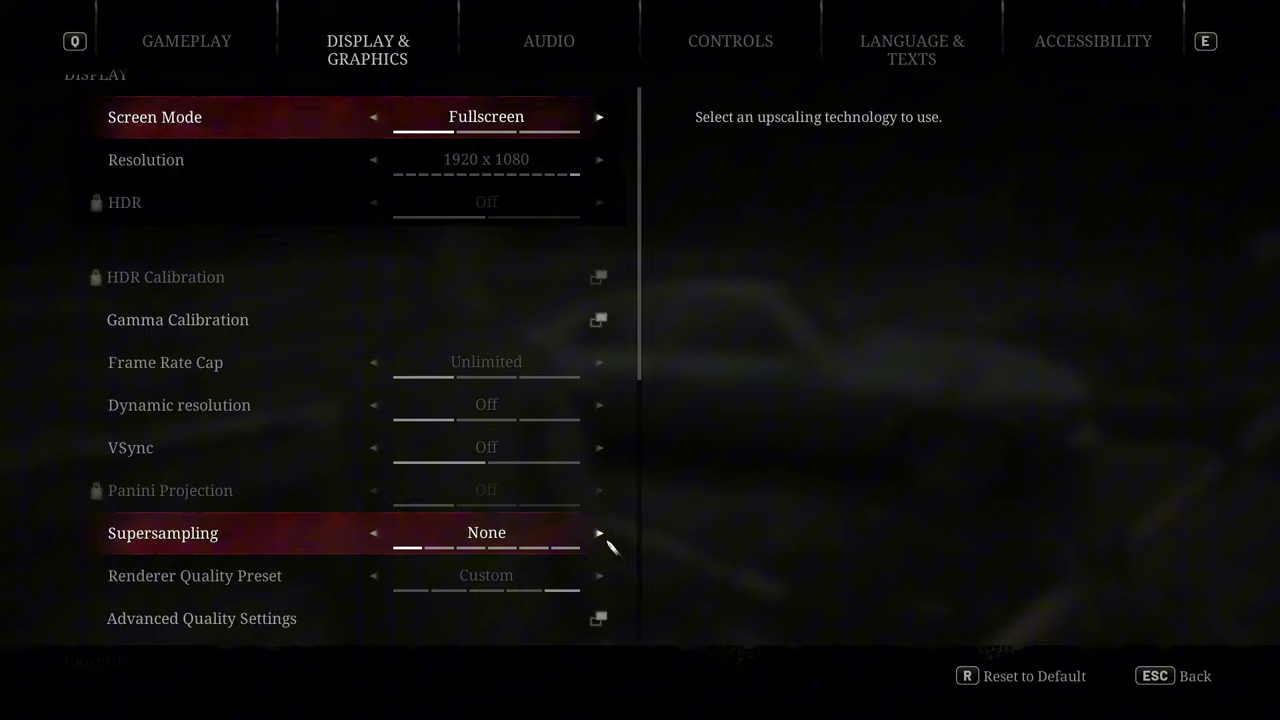
{"action": "left_click", "coordinate": [606, 540]}
{"action": "left_click", "coordinate": [606, 540]}
{"action": "left_click", "coordinate": [606, 540]}
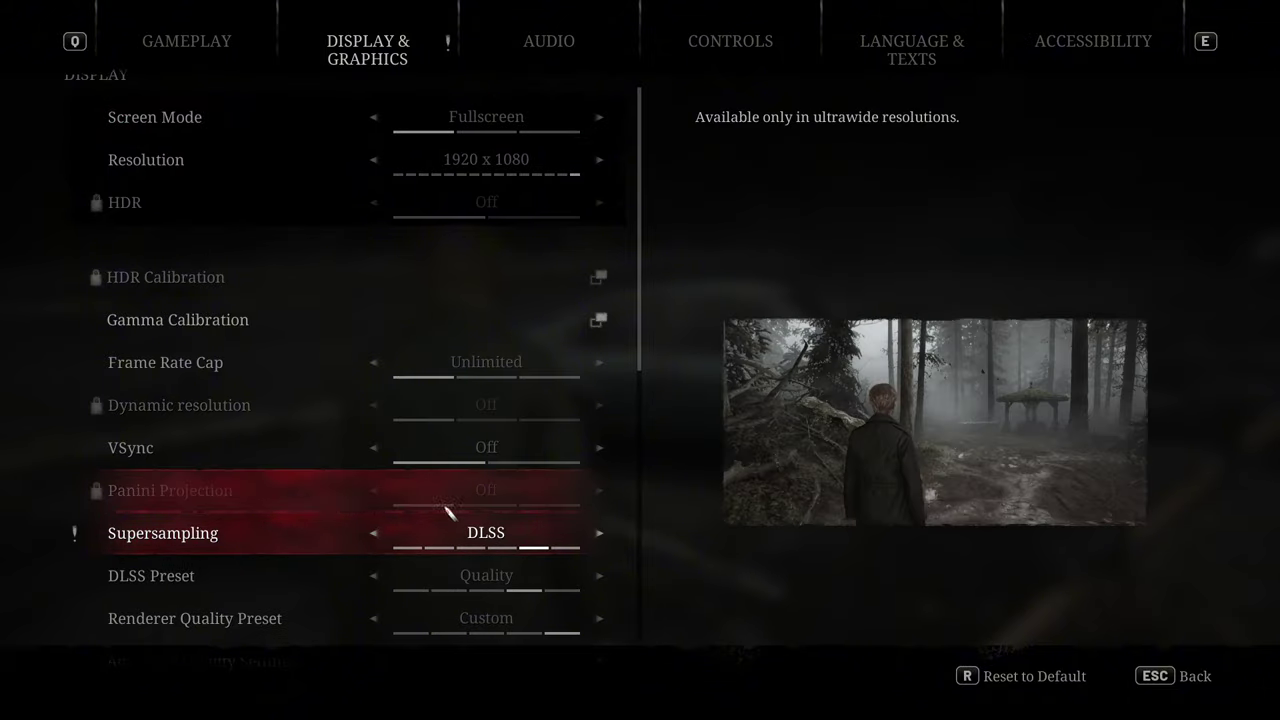
{"action": "mouse_move", "coordinate": [643, 352]}
{"action": "left_mouse_down"}
{"action": "mouse_move", "coordinate": [657, 549]}
{"action": "mouse_move", "coordinate": [658, 345]}
{"action": "left_mouse_up"}
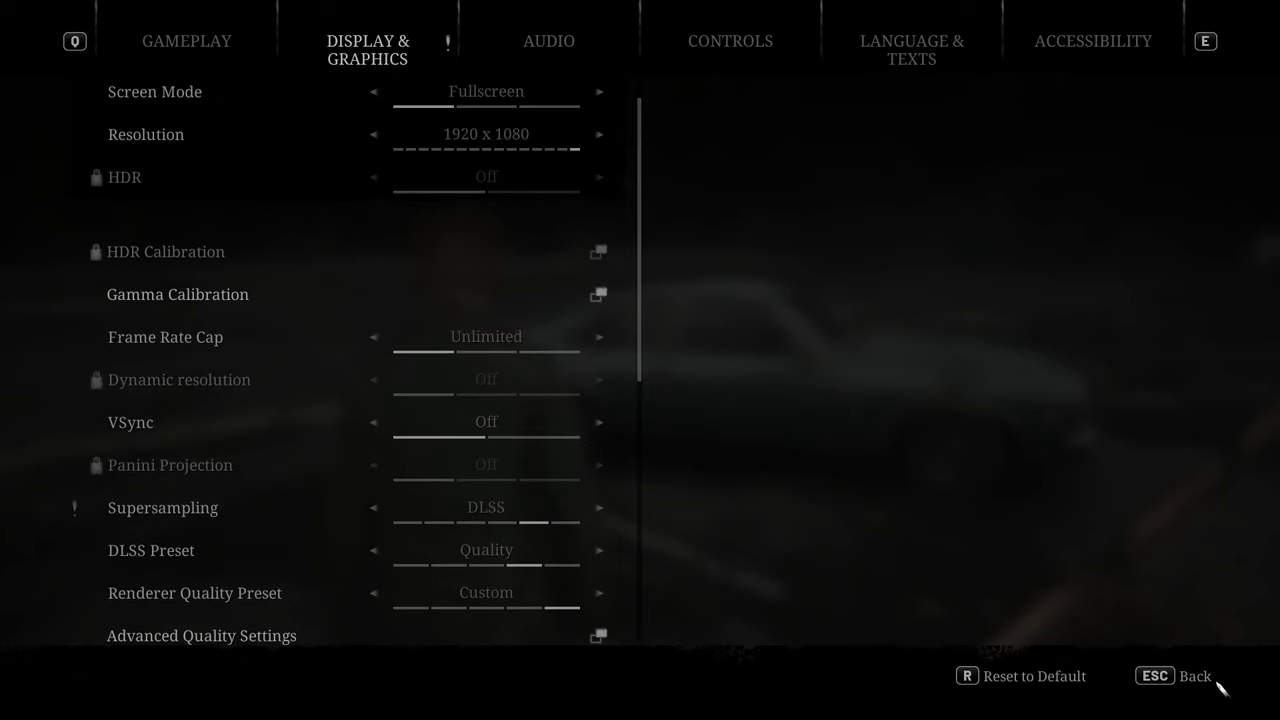
{"action": "key", "text": "Escape"}
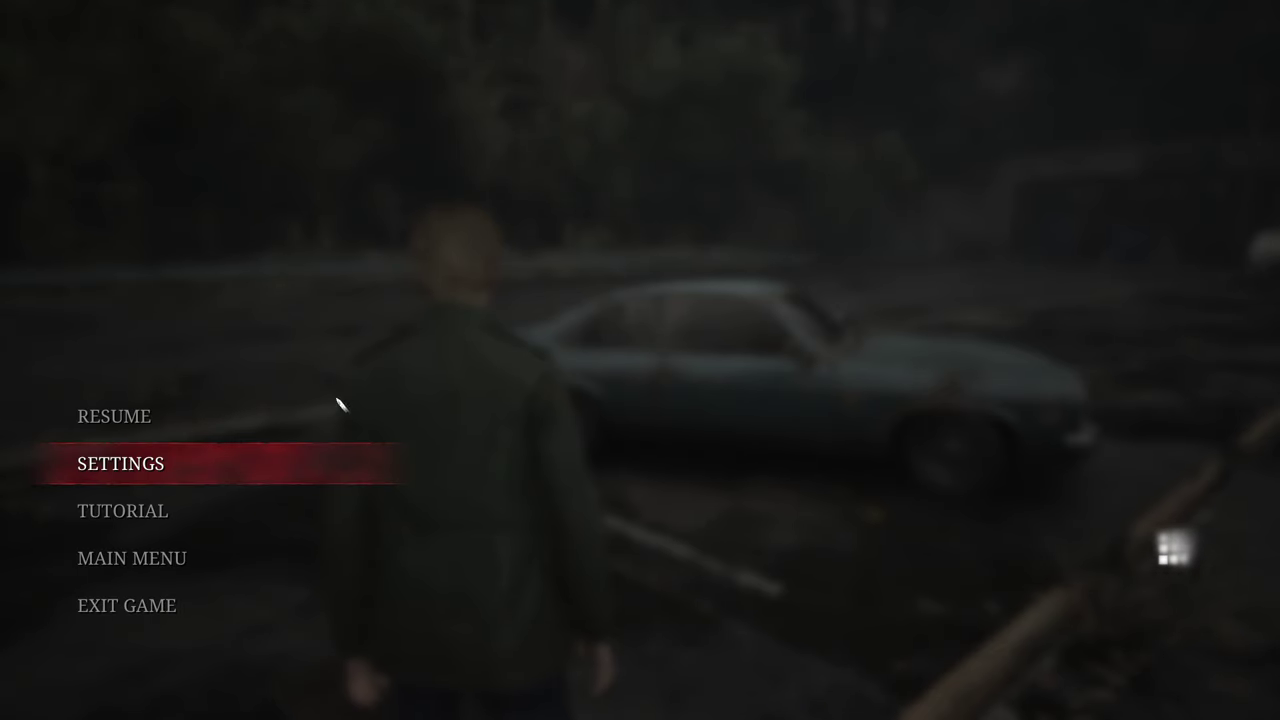
{"action": "left_click", "coordinate": [134, 418]}
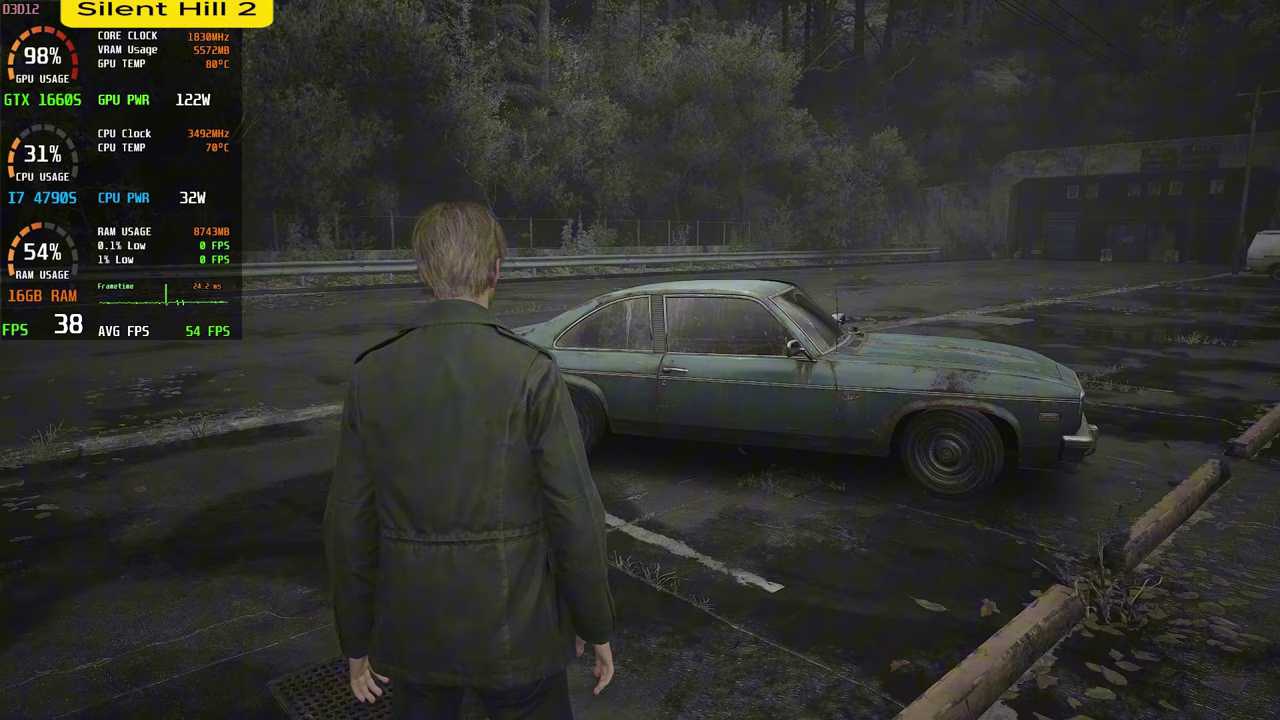
{"action": "key", "text": "w"}
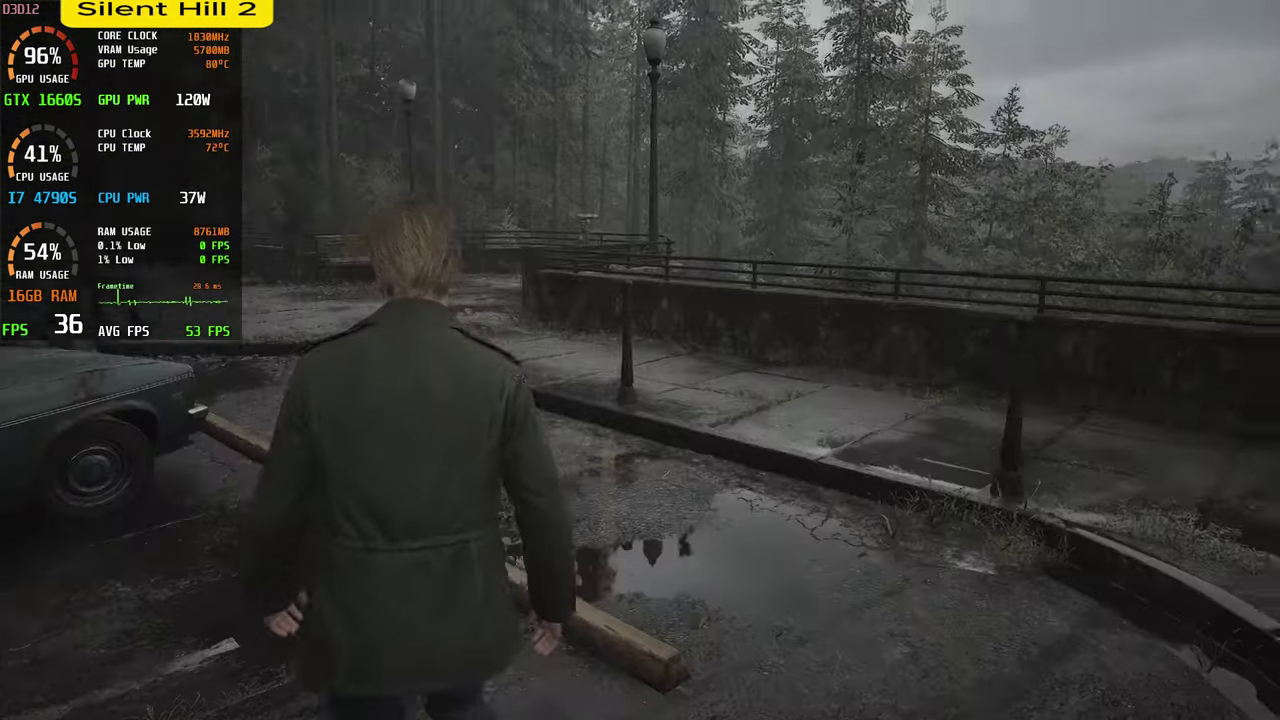
{"action": "key", "text": "w"}
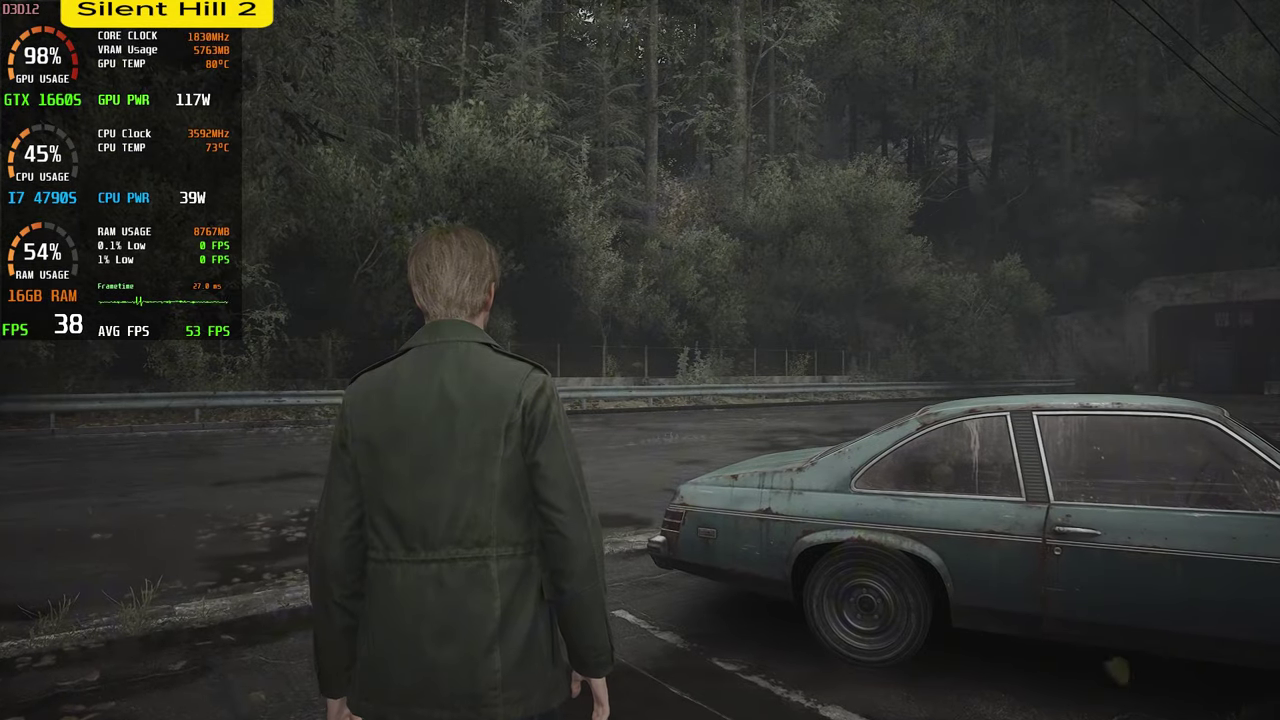
- Switch the OptiScaler upscaler to FSR 3.X and turn on Frame Generation
{"action": "key", "text": "Insert"}
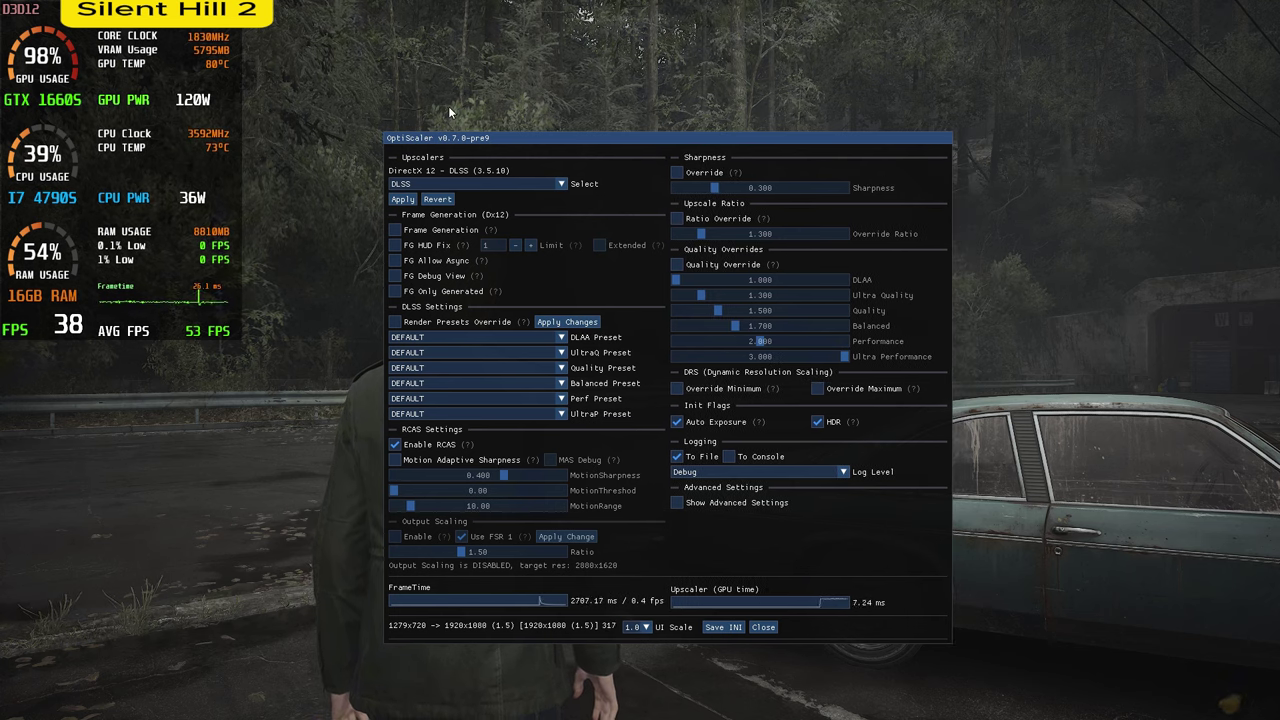
{"action": "left_click_drag", "start_coordinate": [450, 137], "coordinate": [774, 82]}
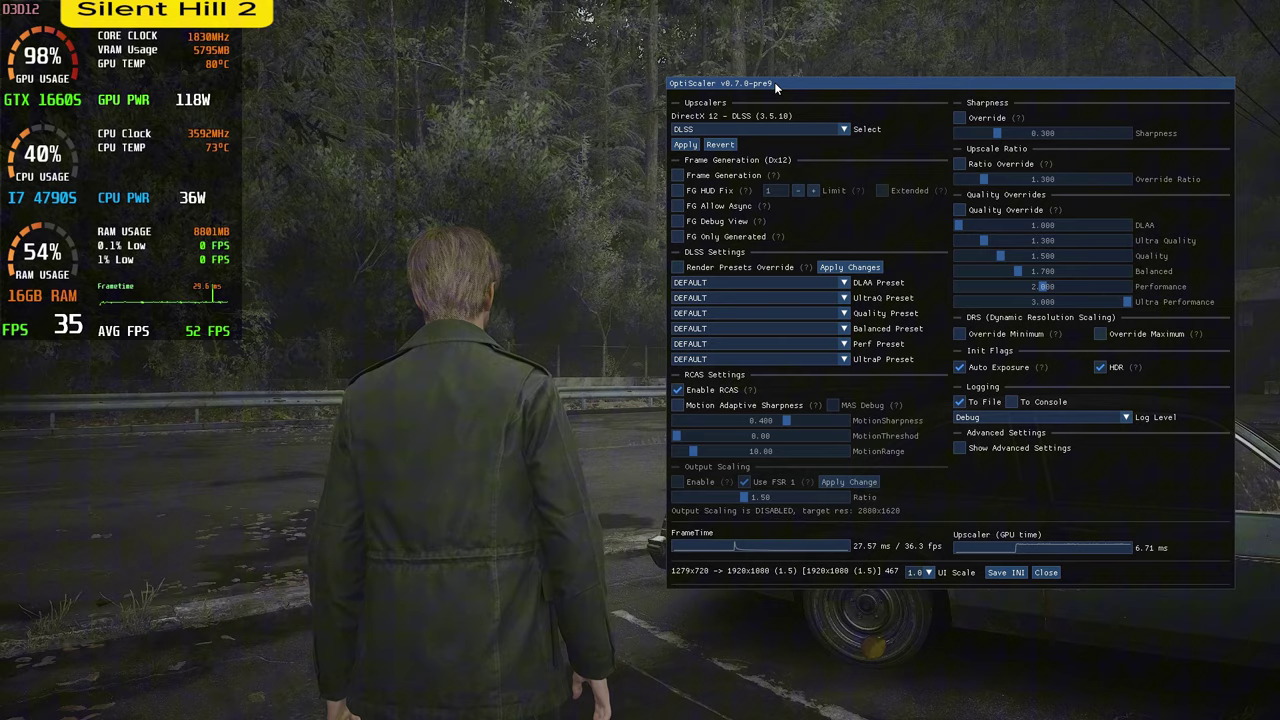
{"action": "left_click", "coordinate": [692, 144]}
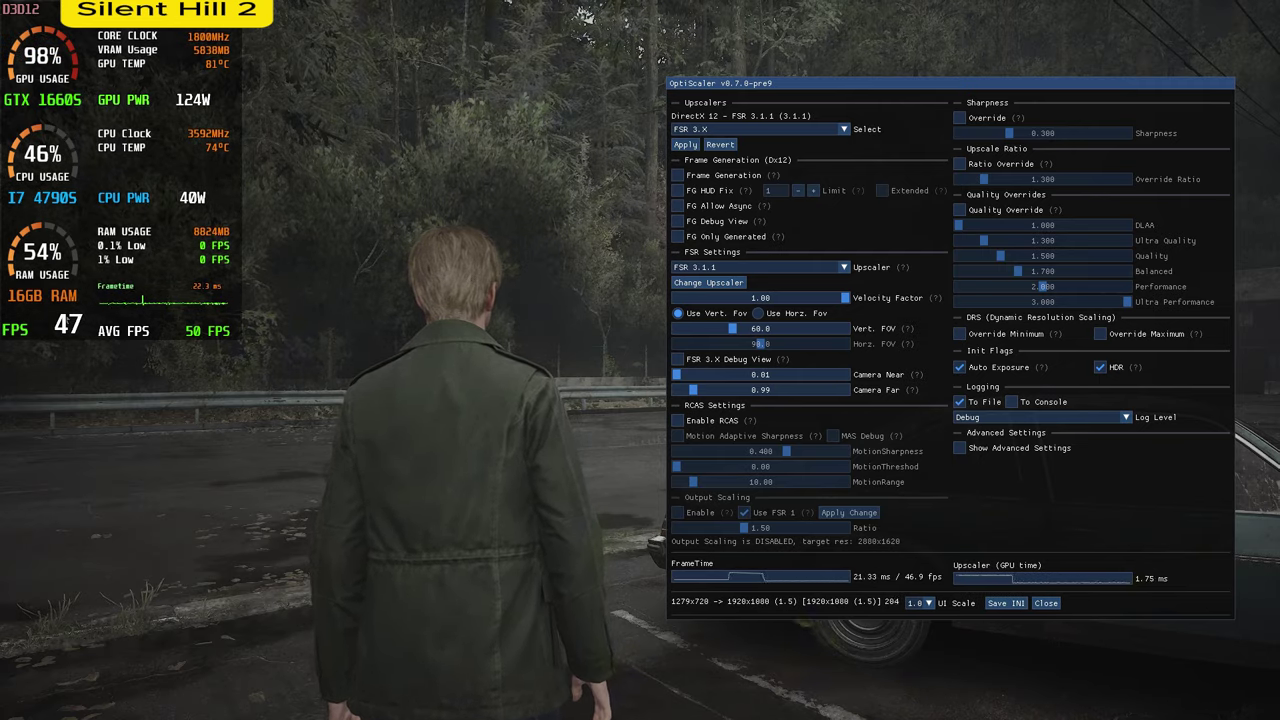
{"action": "left_click", "coordinate": [678, 175]}
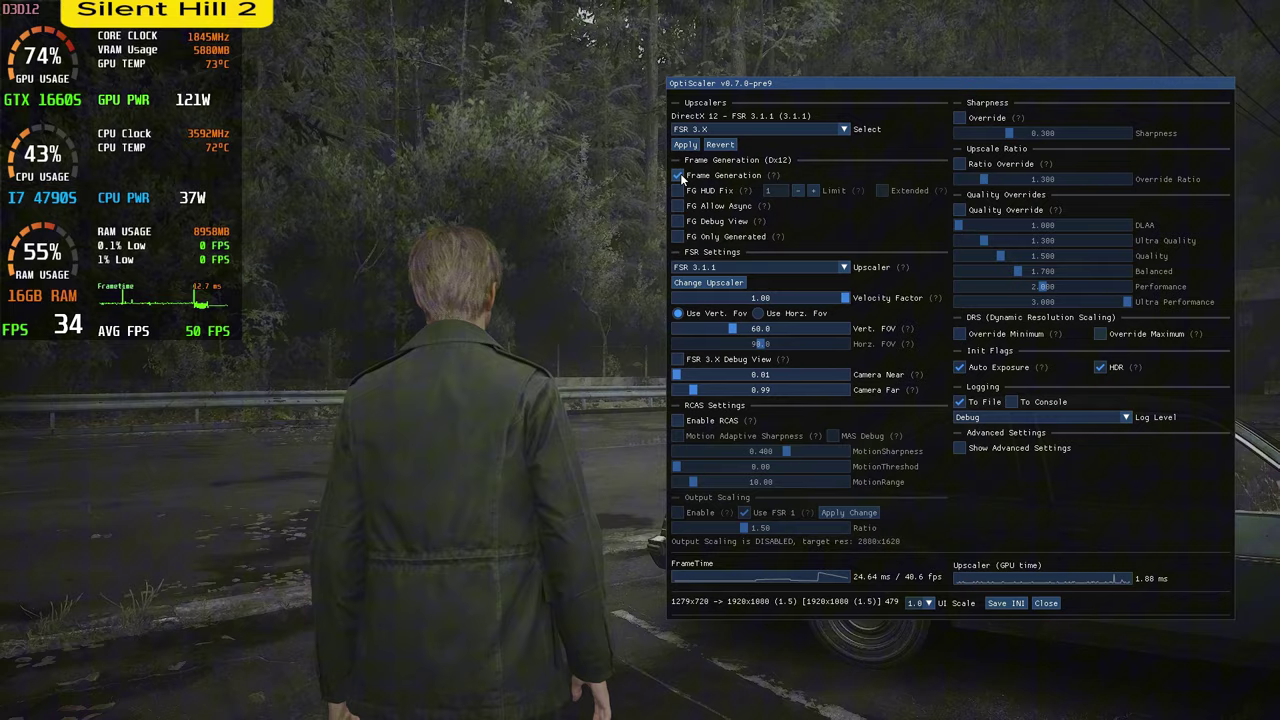
{"action": "key", "text": "Insert"}
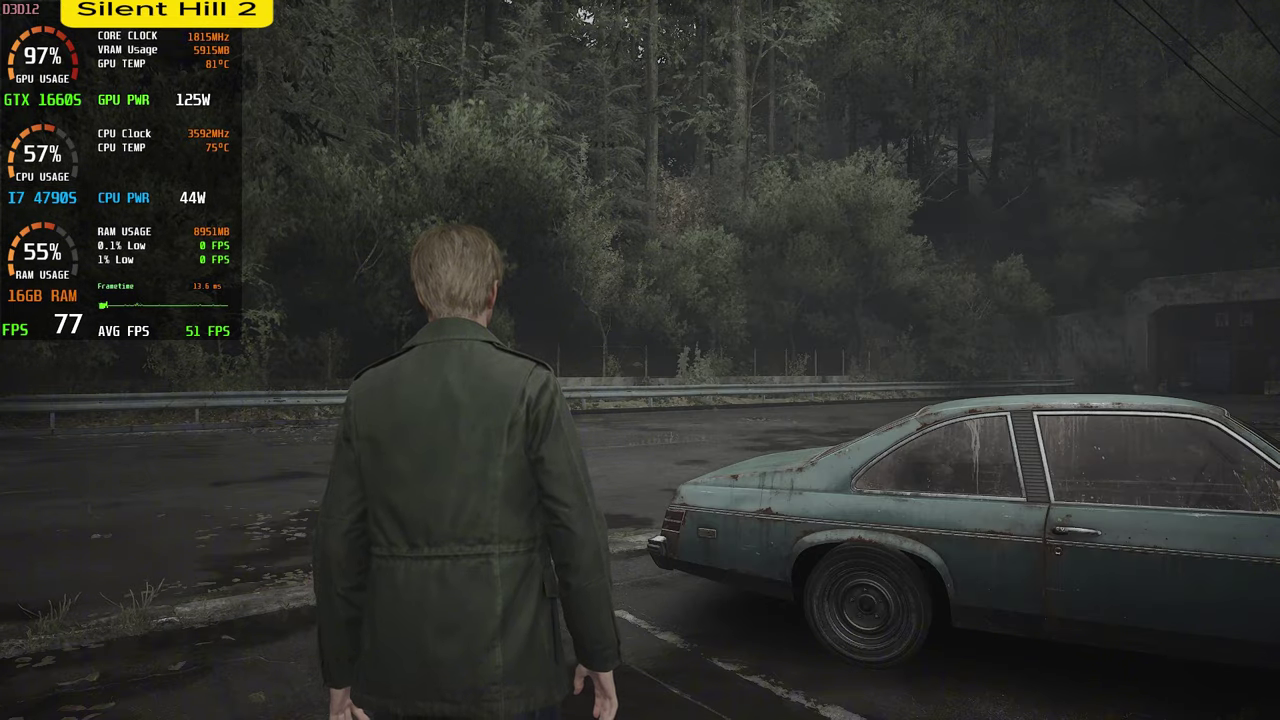
- Move the character around the car and parking lot to check image quality and frame rate with frame generation
{"action": "key", "text": "w"}
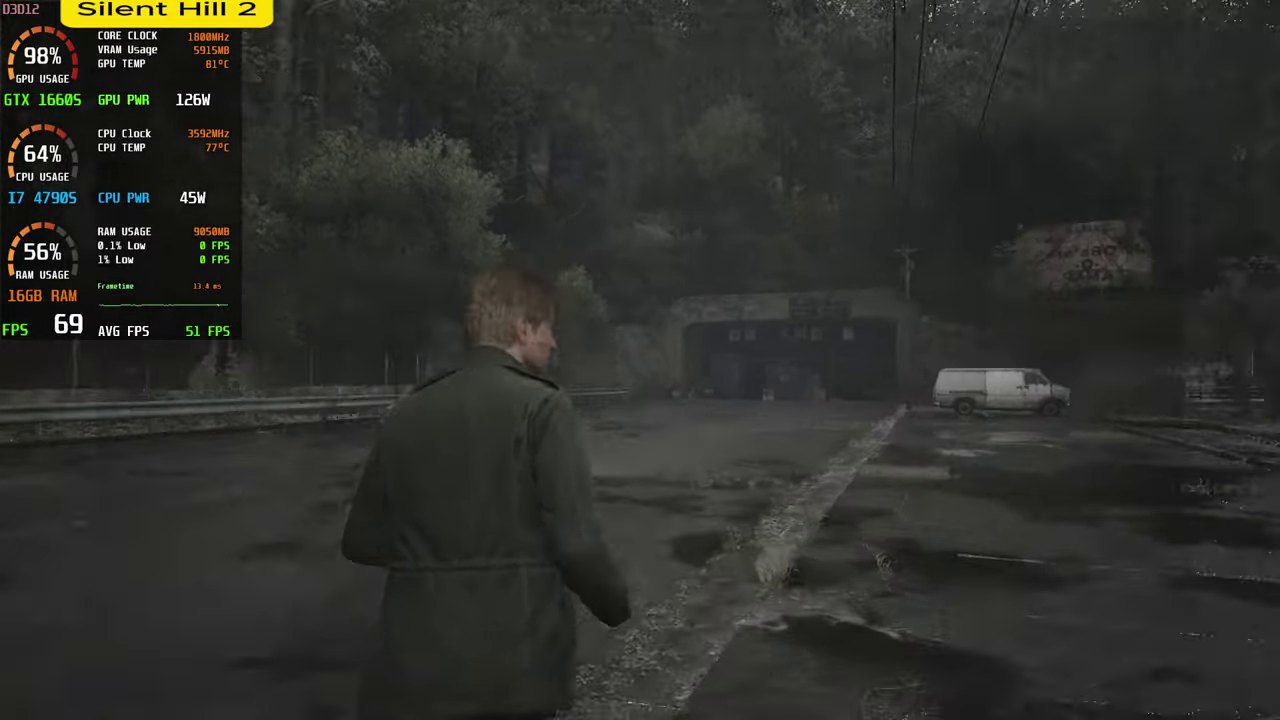
{"action": "key", "text": "e"}
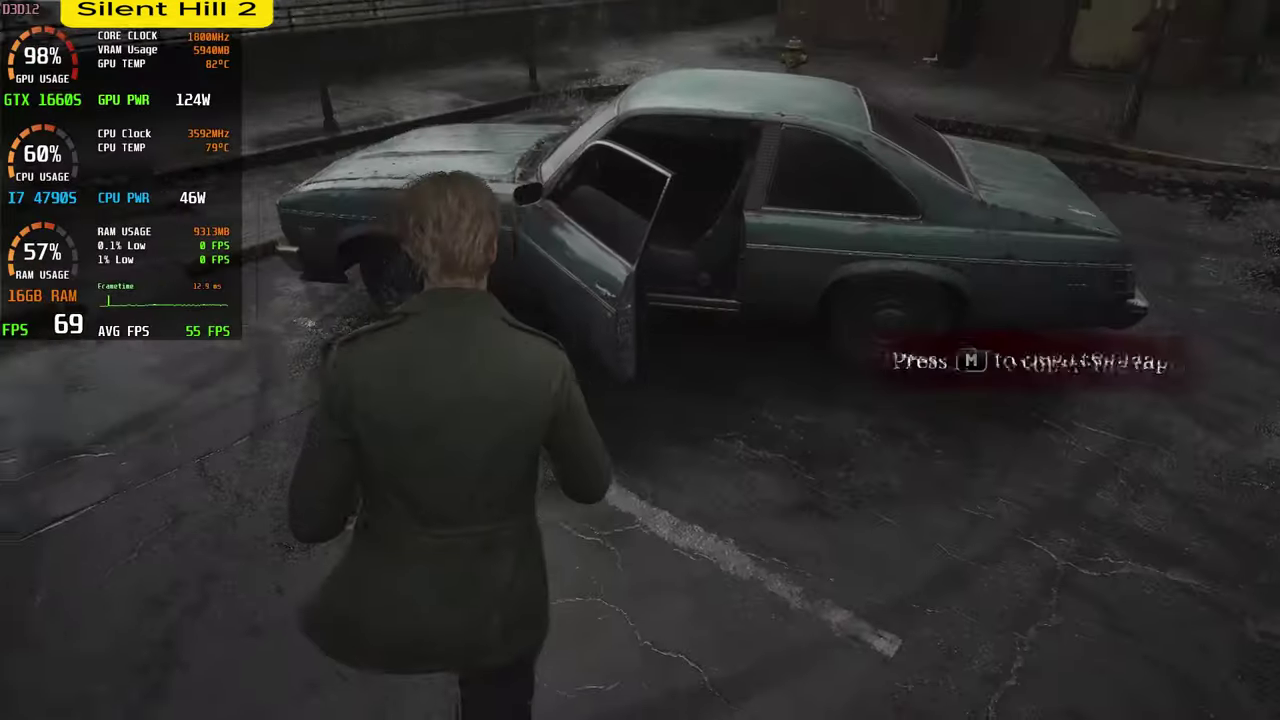
{"action": "key", "text": "w"}
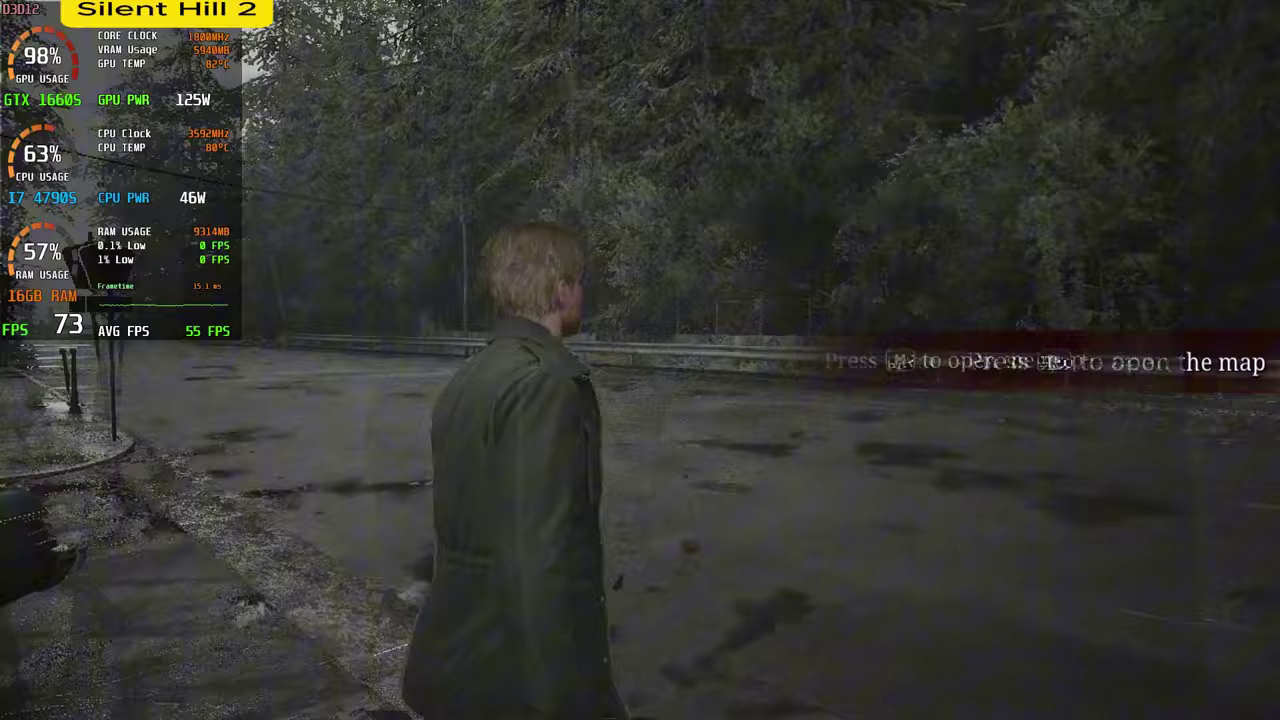
{"action": "key", "text": "w"}
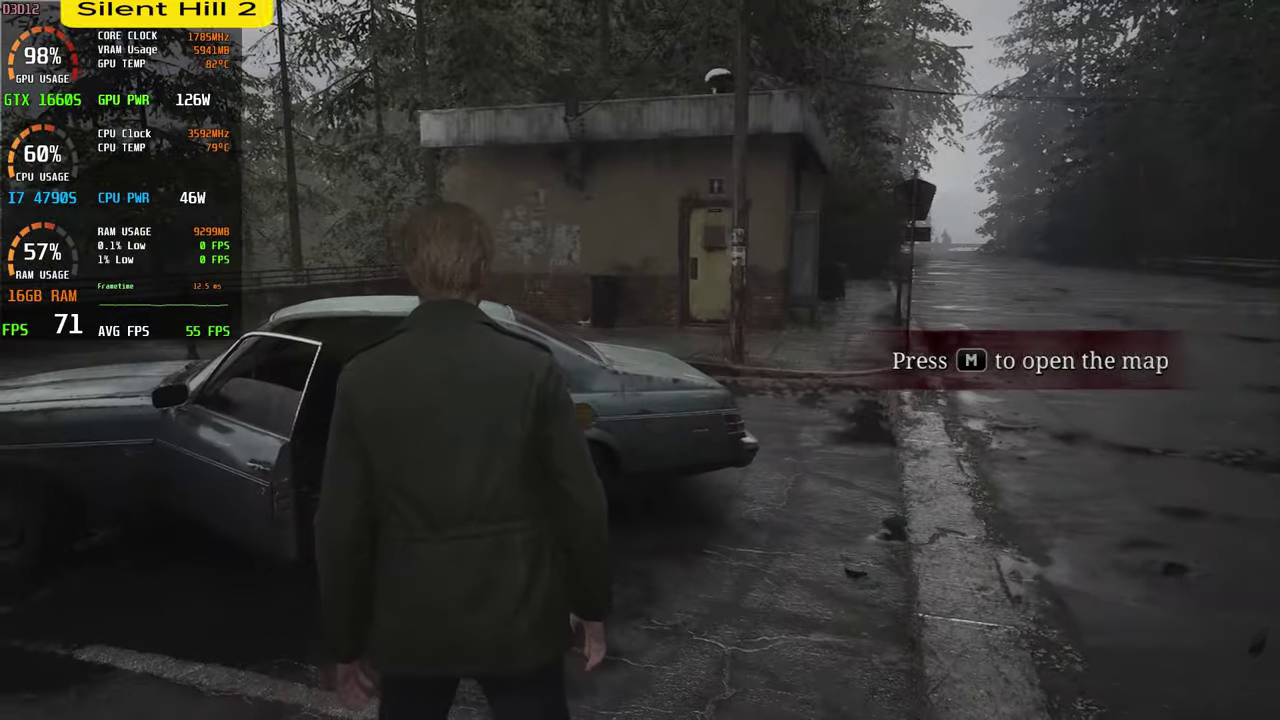
- Enable FG HUD Fix in the OptiScaler overlay
{"action": "key", "text": "Insert"}
{"action": "left_click_drag", "start_coordinate": [894, 98], "coordinate": [429, 102]}
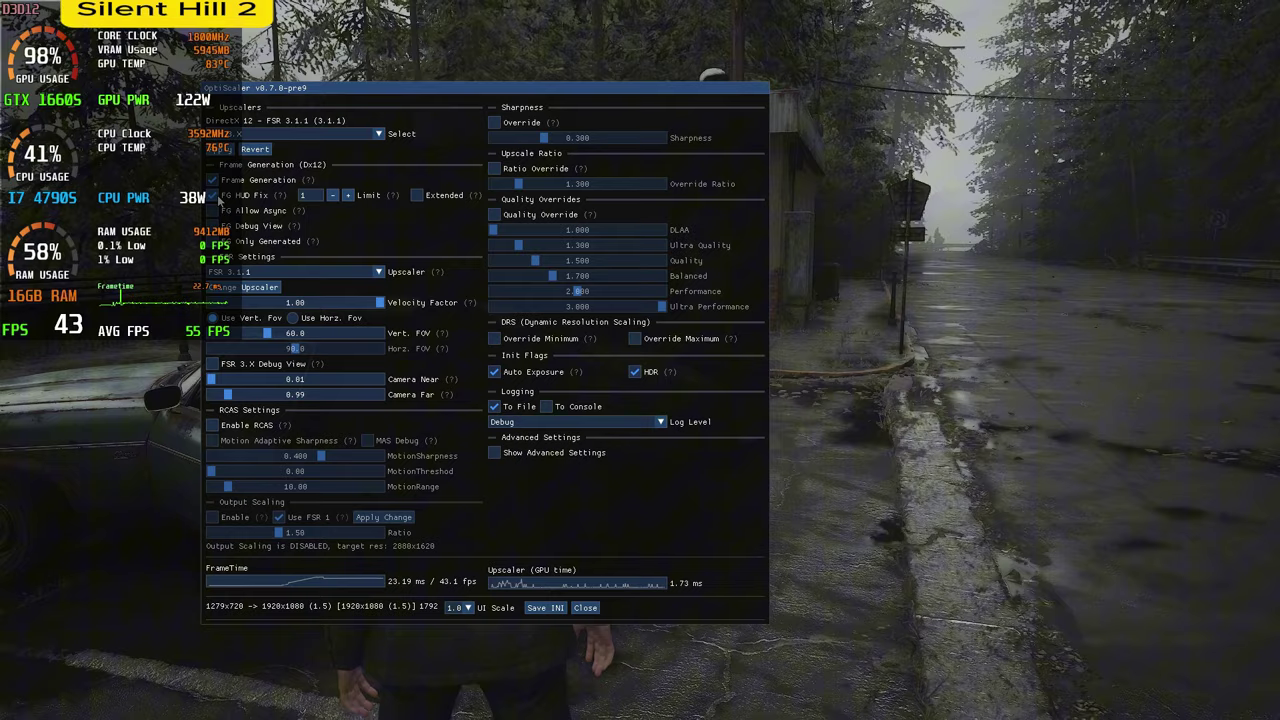
{"action": "key", "text": "Insert"}
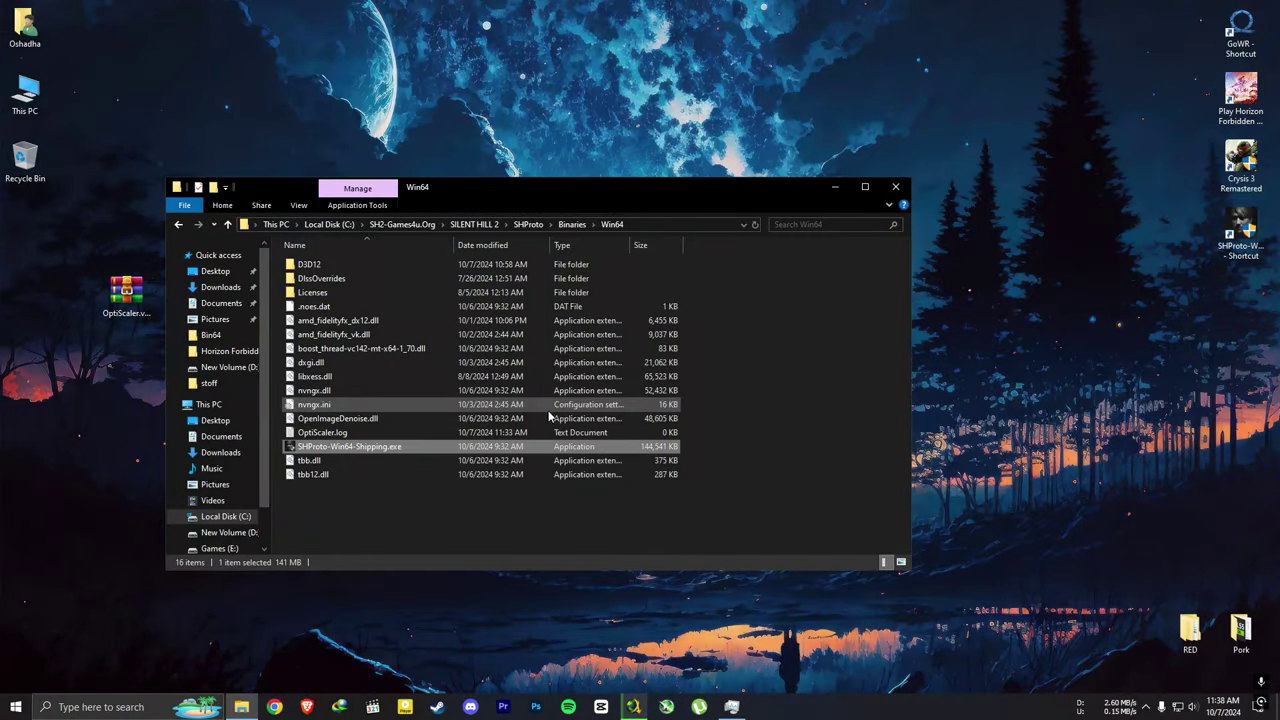
- Set Dx12Upscaler to fsr31 in nvngx.ini and save the file
{"action": "left_click", "coordinate": [802, 481]}
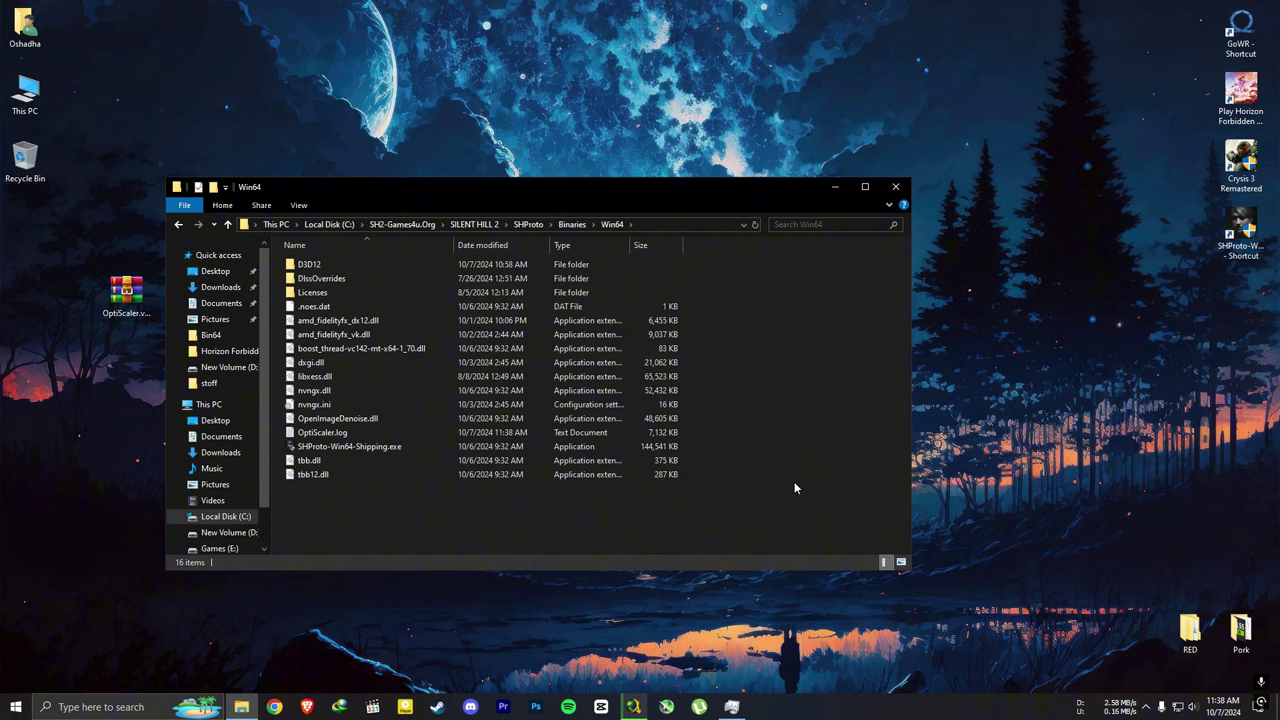
{"action": "double_click", "coordinate": [314, 404]}
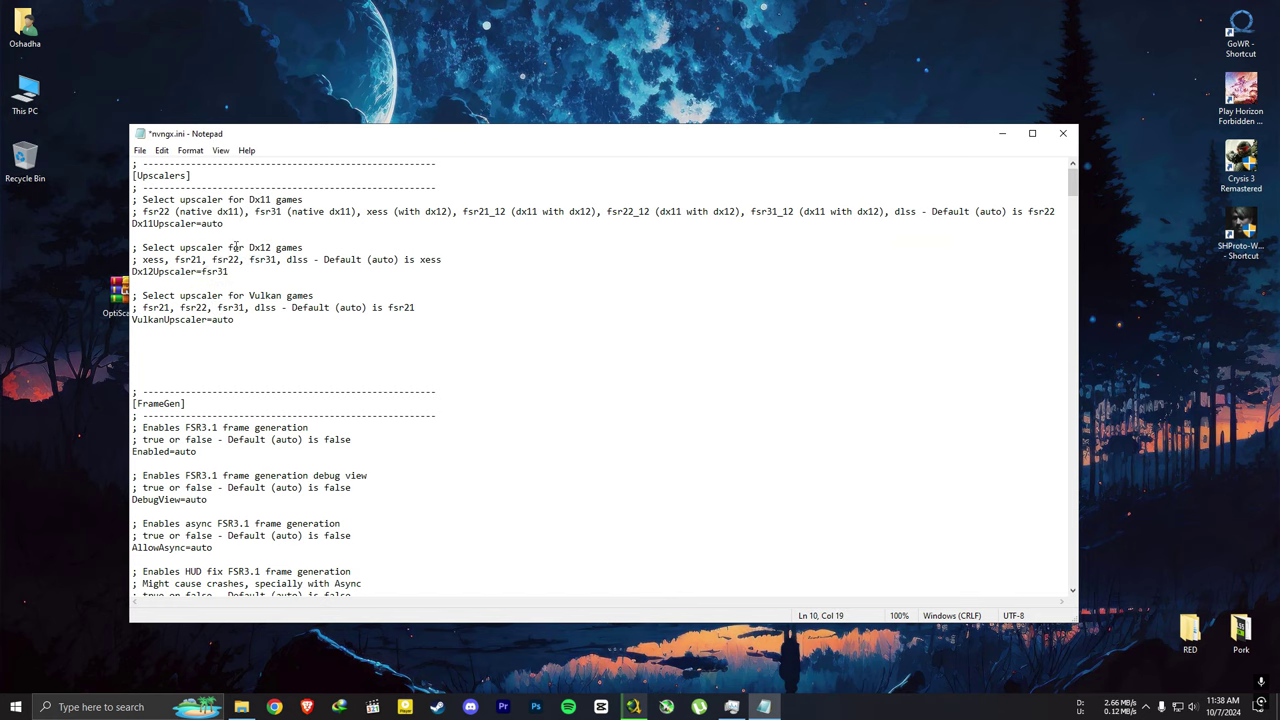
{"action": "left_click", "coordinate": [140, 150]}
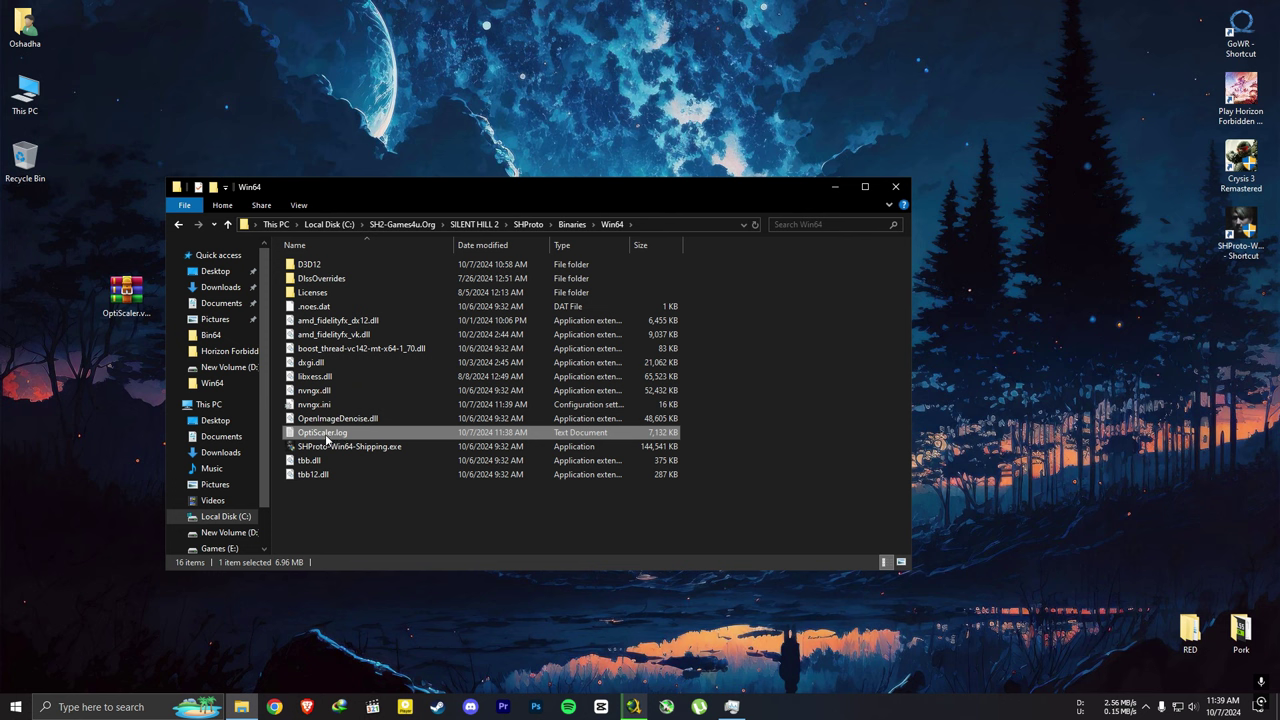
- Permanently delete the OptiScaler files from the Win64 folder: DlssOverrides, Licenses, both amd_fidelityfx DLLs, dxgi.dll, libxess.dll, nvngx.dll, nvngx.ini and OptiScaler.log
{"action": "left_click", "coordinate": [318, 404], "text": "ctrl"}
{"action": "left_click", "coordinate": [318, 390], "text": "ctrl"}
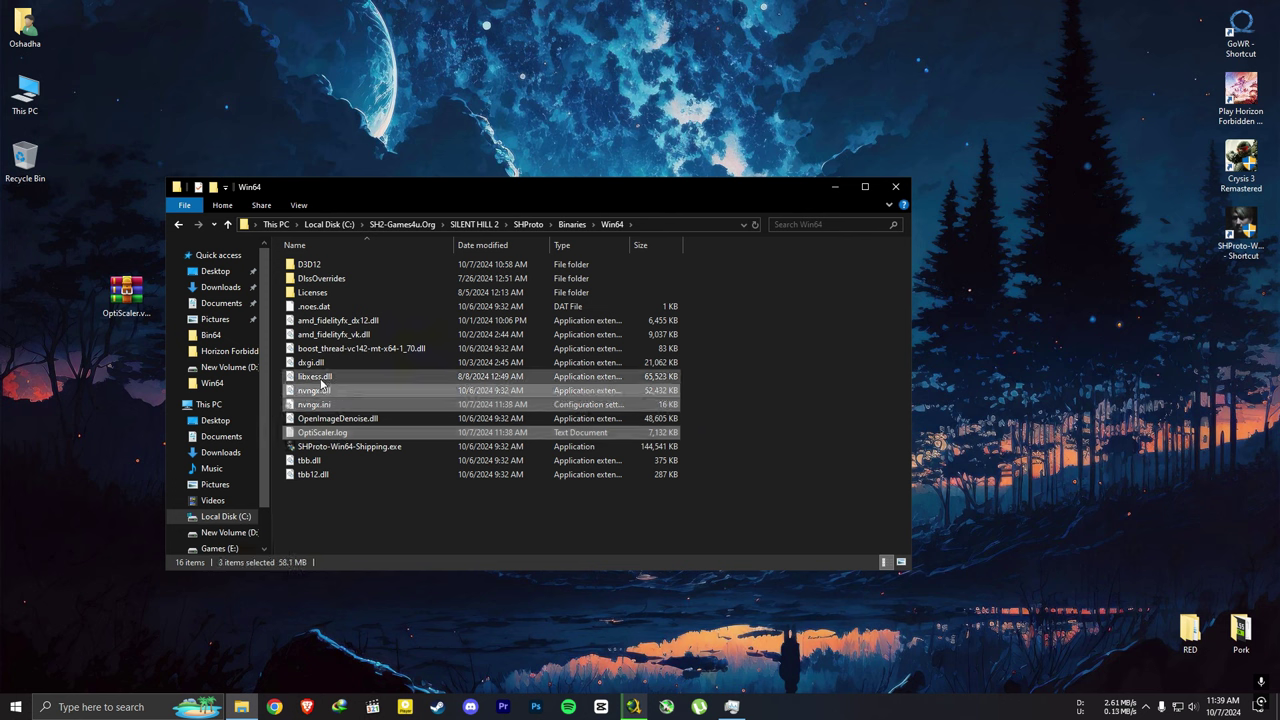
{"action": "left_click", "coordinate": [315, 377], "text": "ctrl"}
{"action": "left_click", "coordinate": [312, 362], "text": "ctrl"}
{"action": "left_click", "coordinate": [325, 334], "text": "ctrl"}
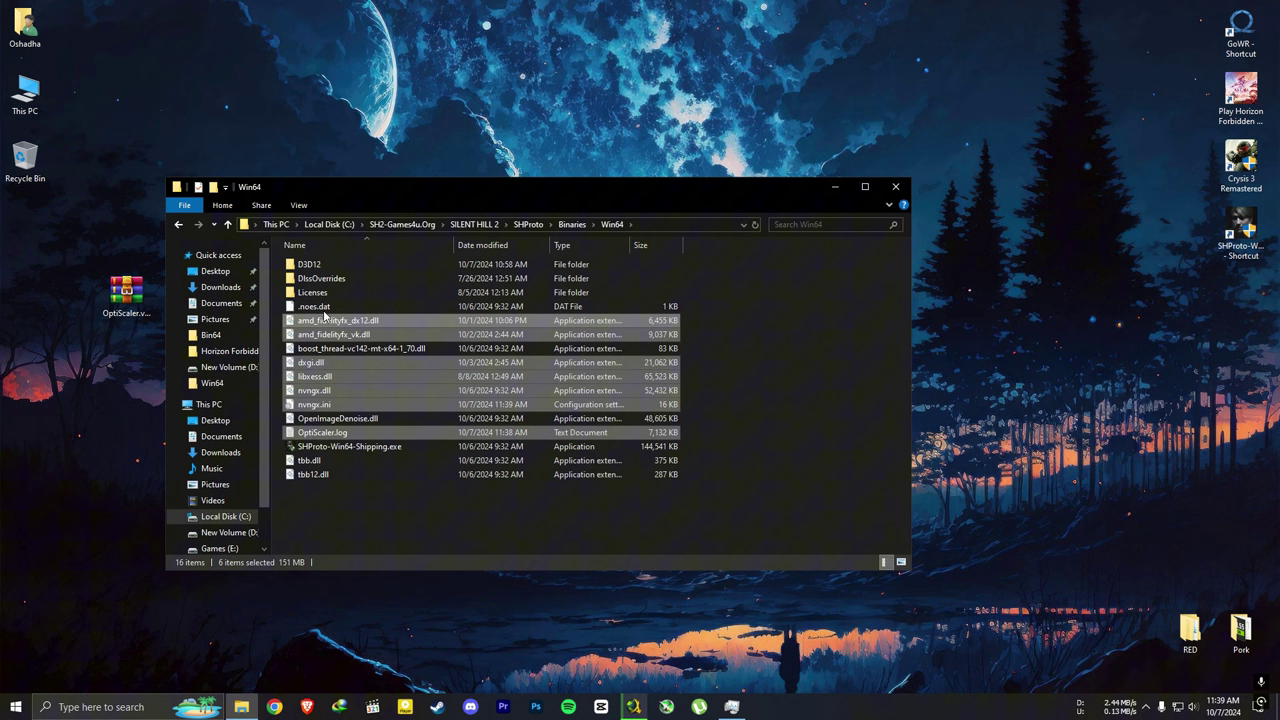
{"action": "left_click", "coordinate": [323, 318], "text": "ctrl"}
{"action": "left_click", "coordinate": [312, 279], "text": "ctrl"}
{"action": "left_click", "coordinate": [310, 292], "text": "ctrl"}
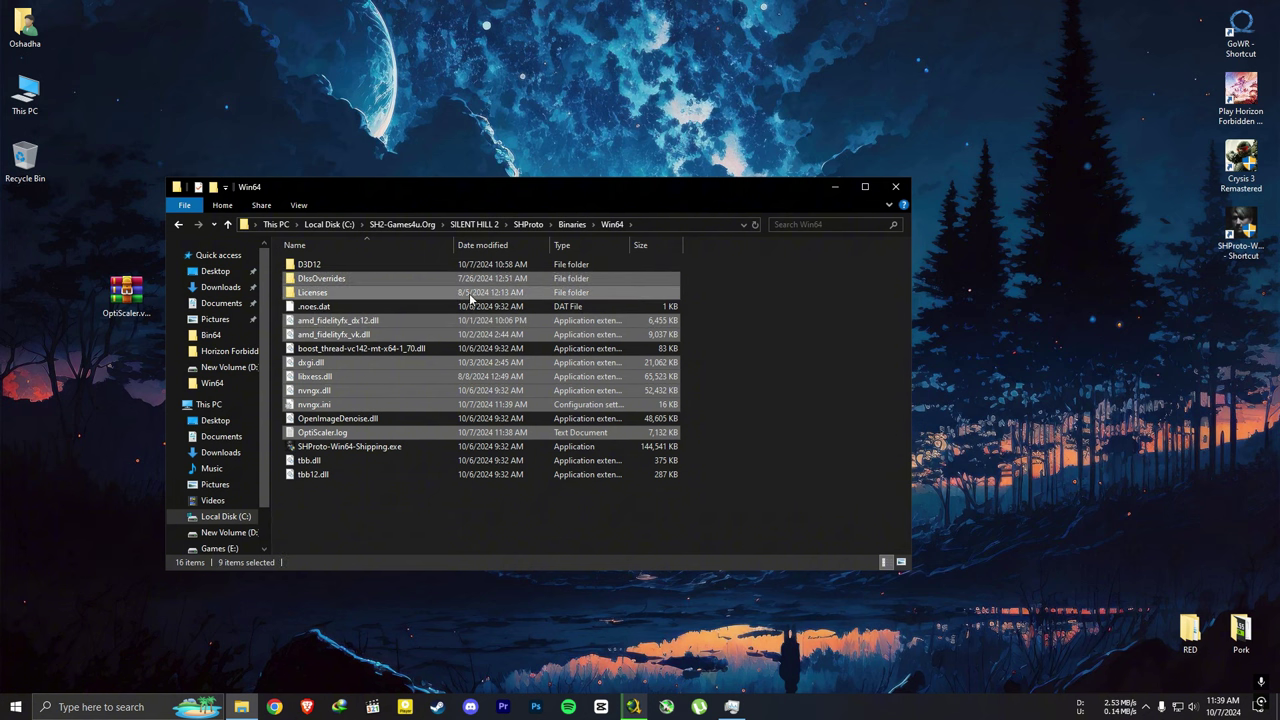
{"action": "key", "text": "shift+Delete"}
{"action": "left_click", "coordinate": [658, 367]}
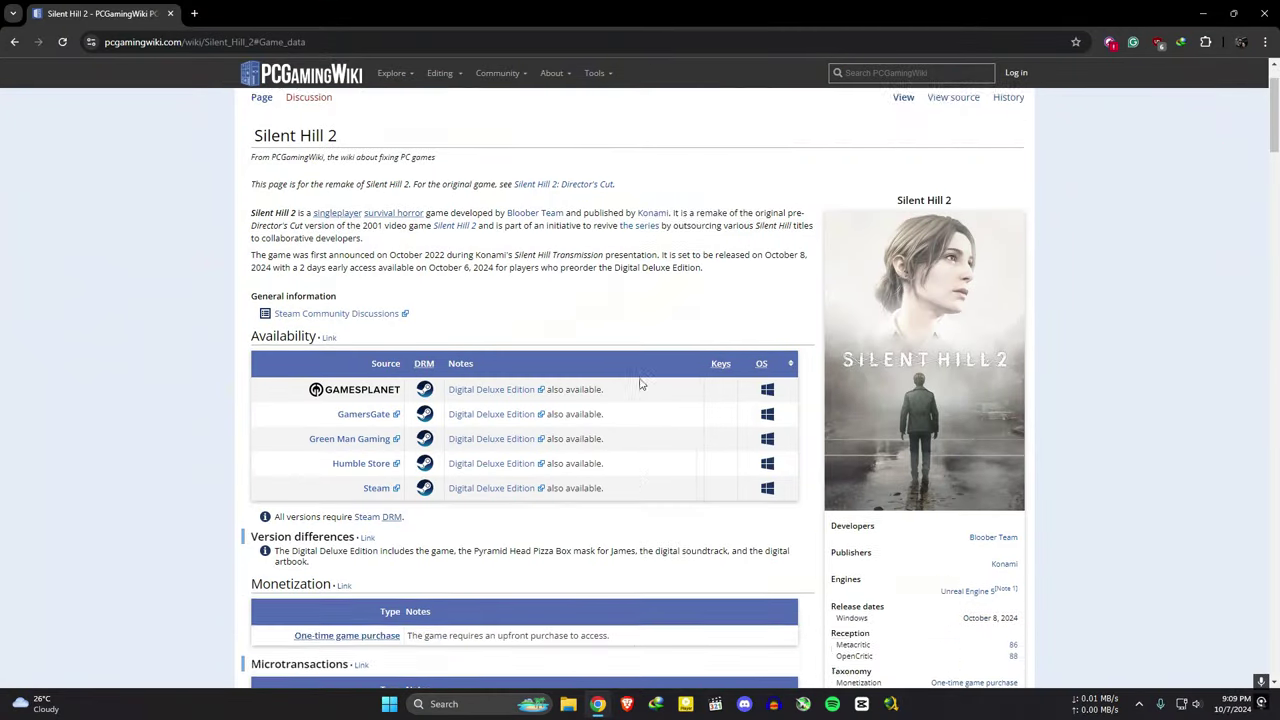
- Find the FSR 3 frame generation instructions on PCGamingWiki's Silent Hill 2 page and copy the Windows configuration path %LOCALAPPDATA%\SilentHill2\Saved\Config\Windows\
{"action": "scroll", "coordinate": [640, 385], "scroll_direction": "down", "scroll_amount": 15}
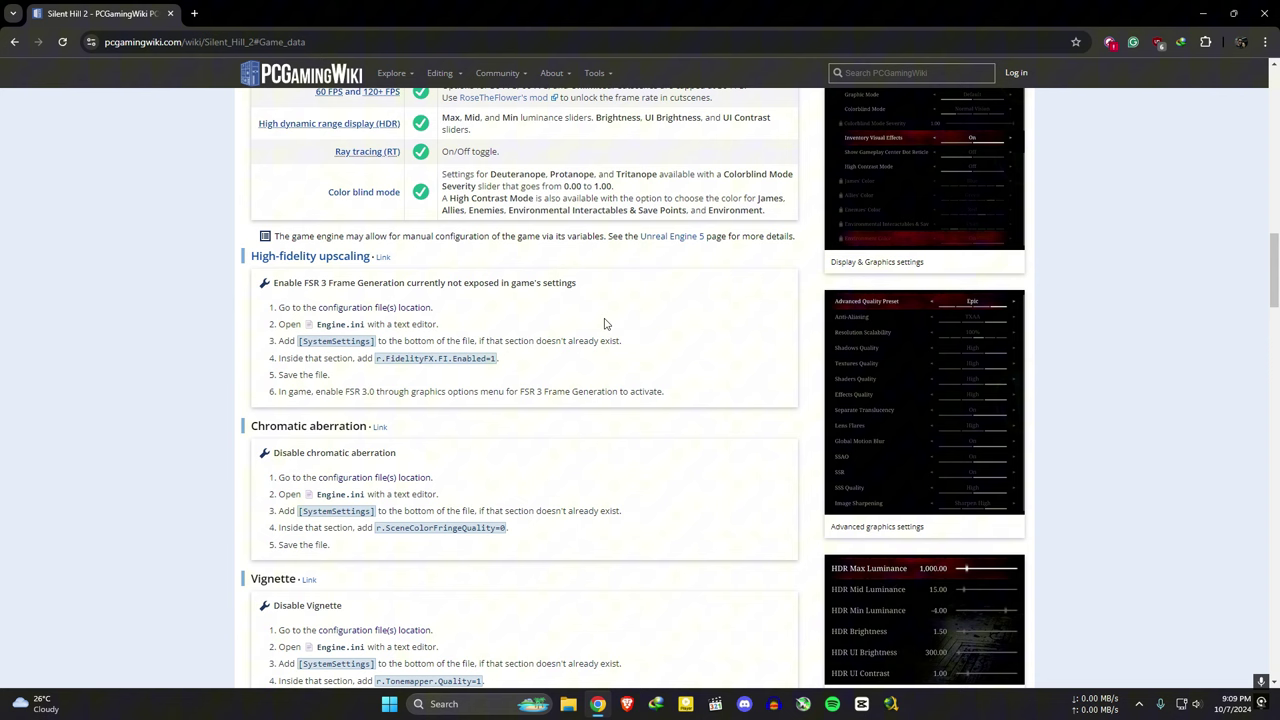
{"action": "left_click", "coordinate": [408, 311]}
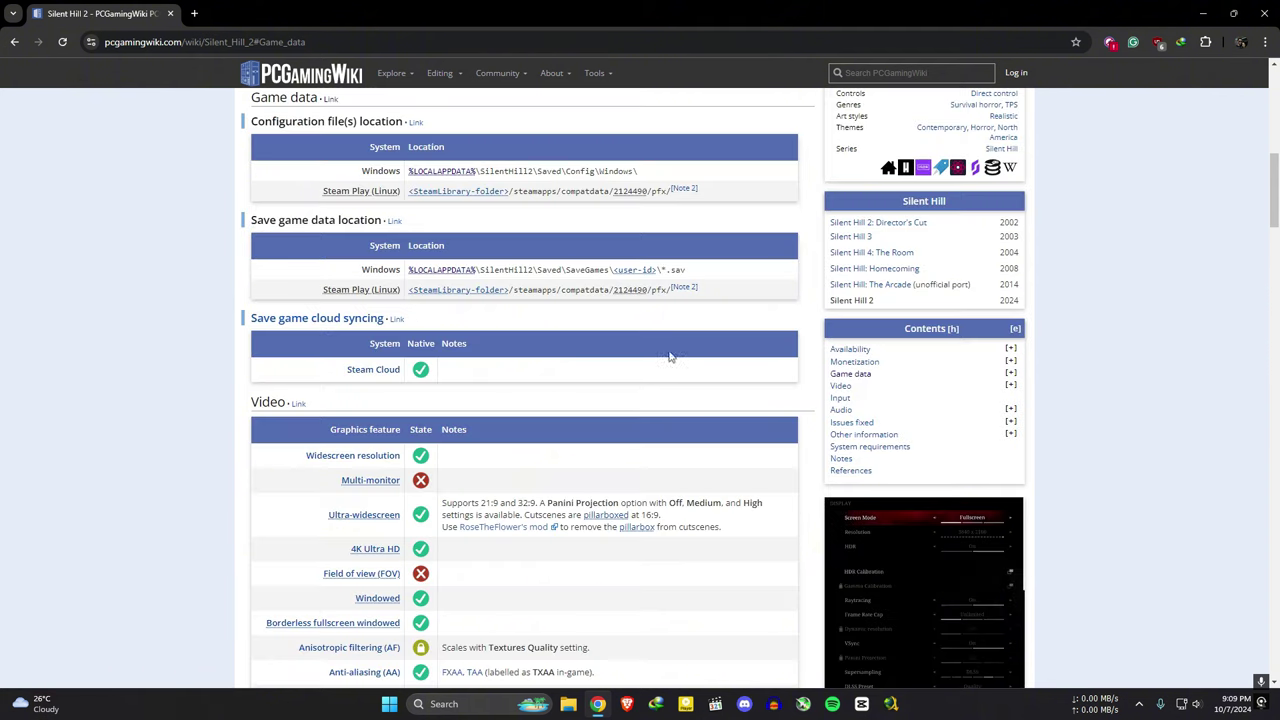
{"action": "scroll", "coordinate": [601, 272], "scroll_direction": "up", "scroll_amount": 1}
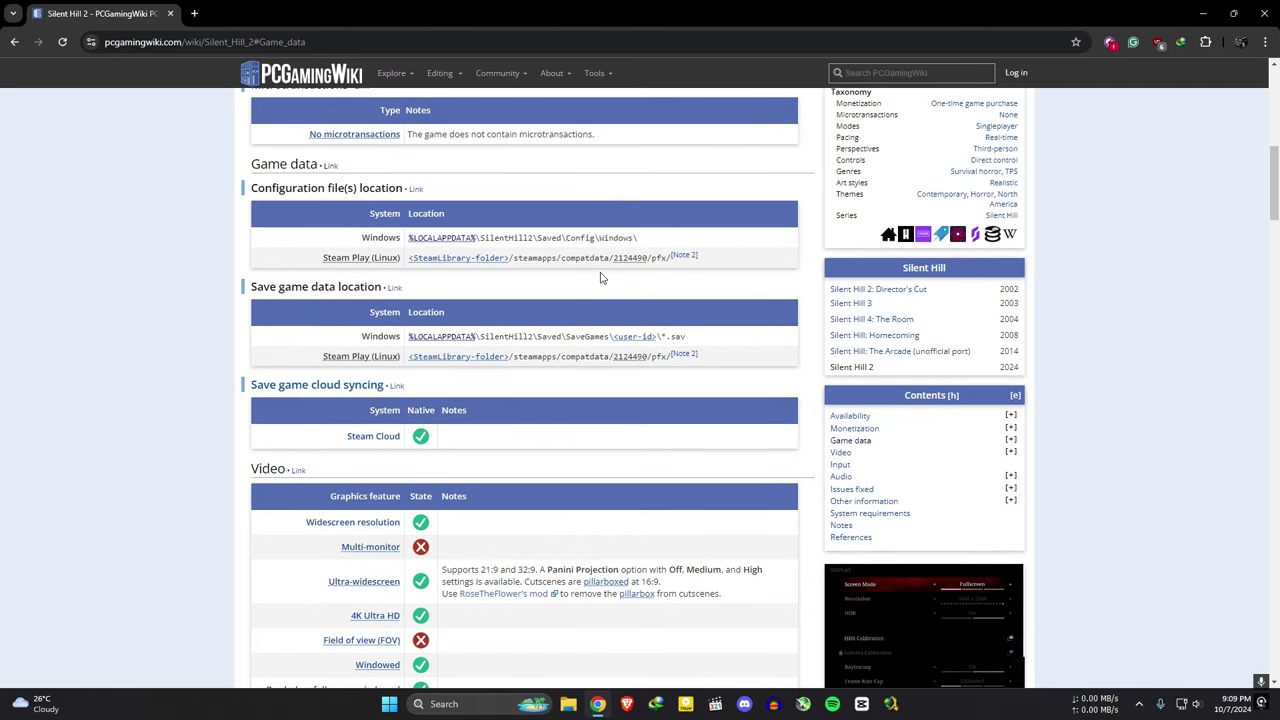
{"action": "left_click_drag", "start_coordinate": [577, 238], "coordinate": [418, 244]}
{"action": "right_click", "coordinate": [418, 242]}
{"action": "left_click", "coordinate": [464, 368]}
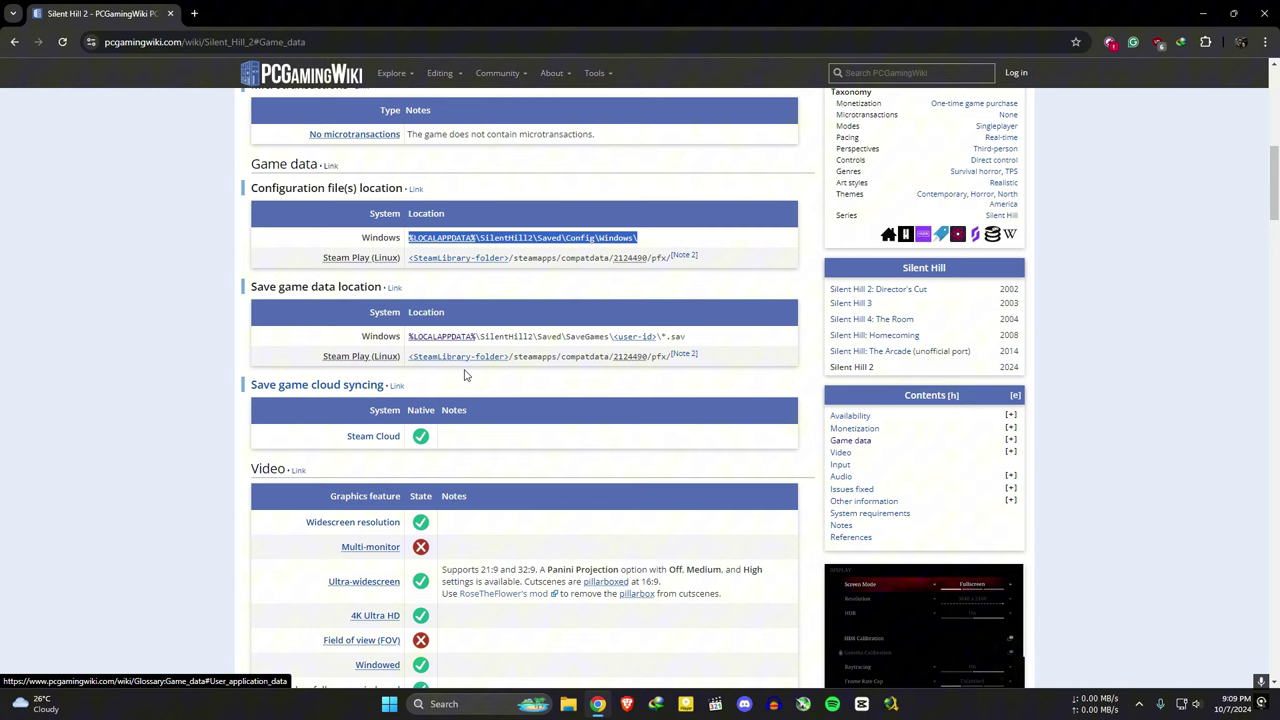
- Open the copied %LOCALAPPDATA%\SilentHill2\Saved\Config\Windows\ path through the Run dialog and open the Engine configuration file in that folder
{"action": "left_click", "coordinate": [390, 704]}
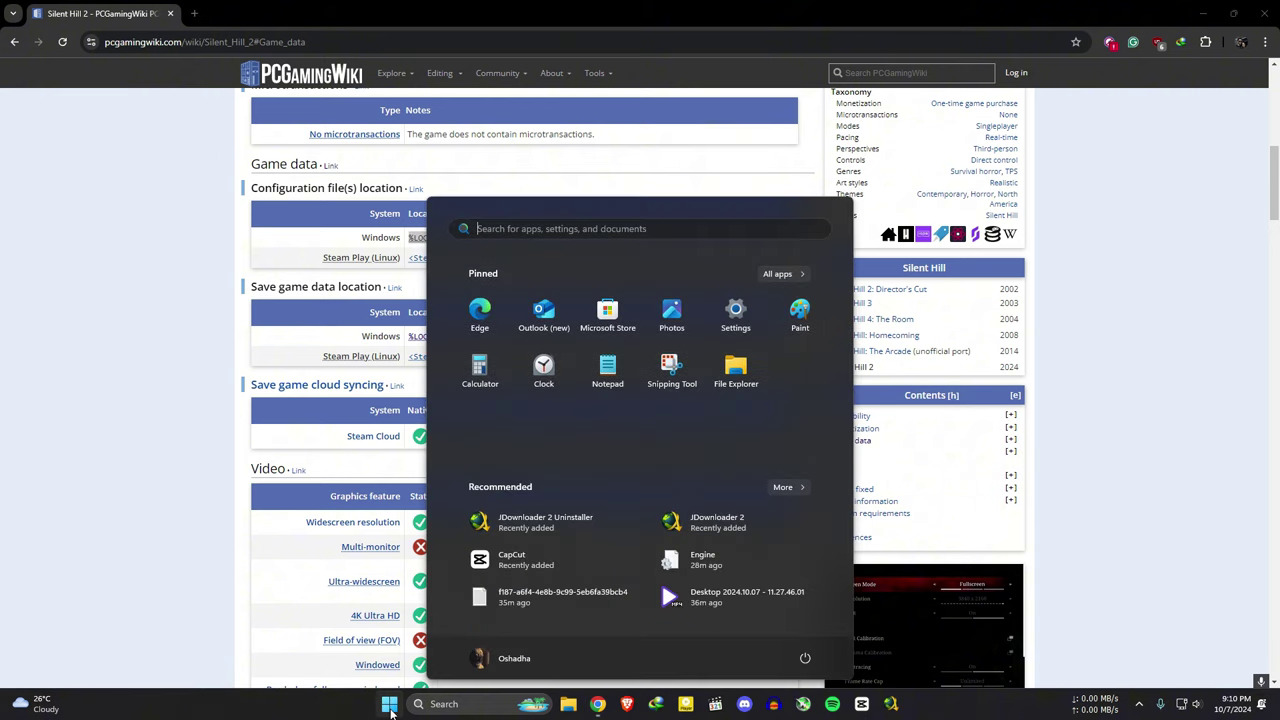
{"action": "type", "text": "run"}
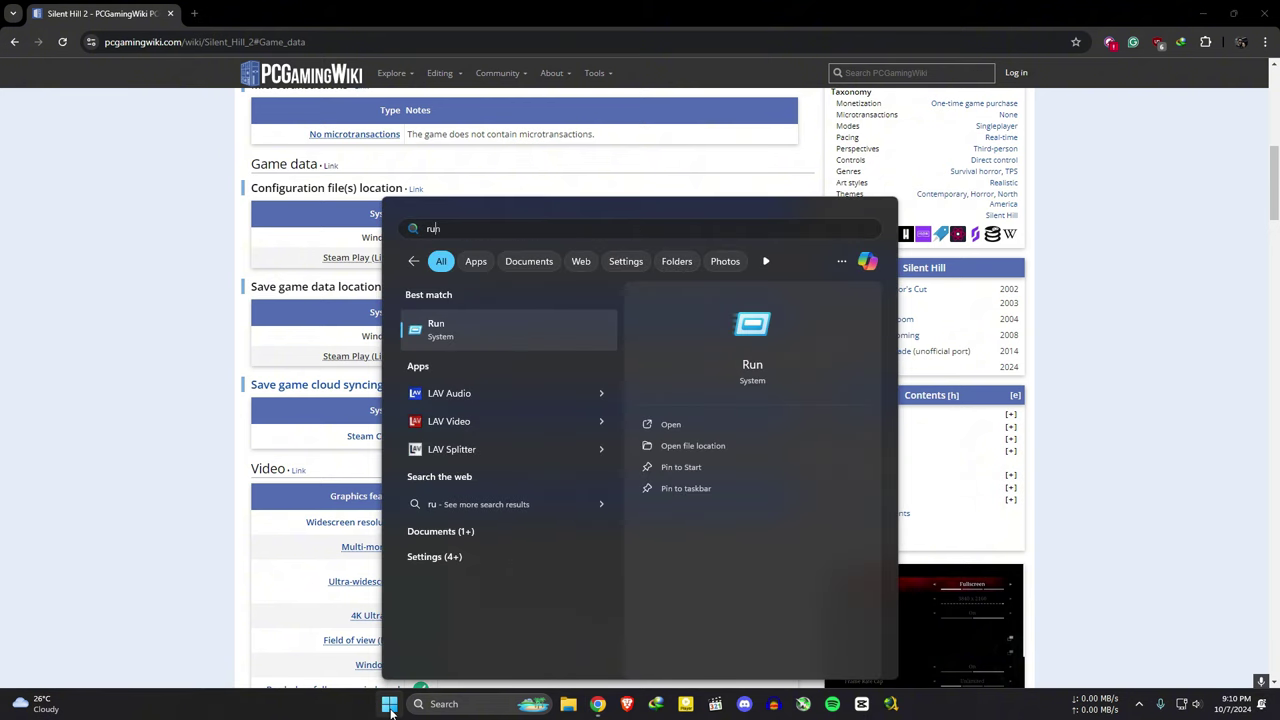
{"action": "left_click", "coordinate": [469, 336]}
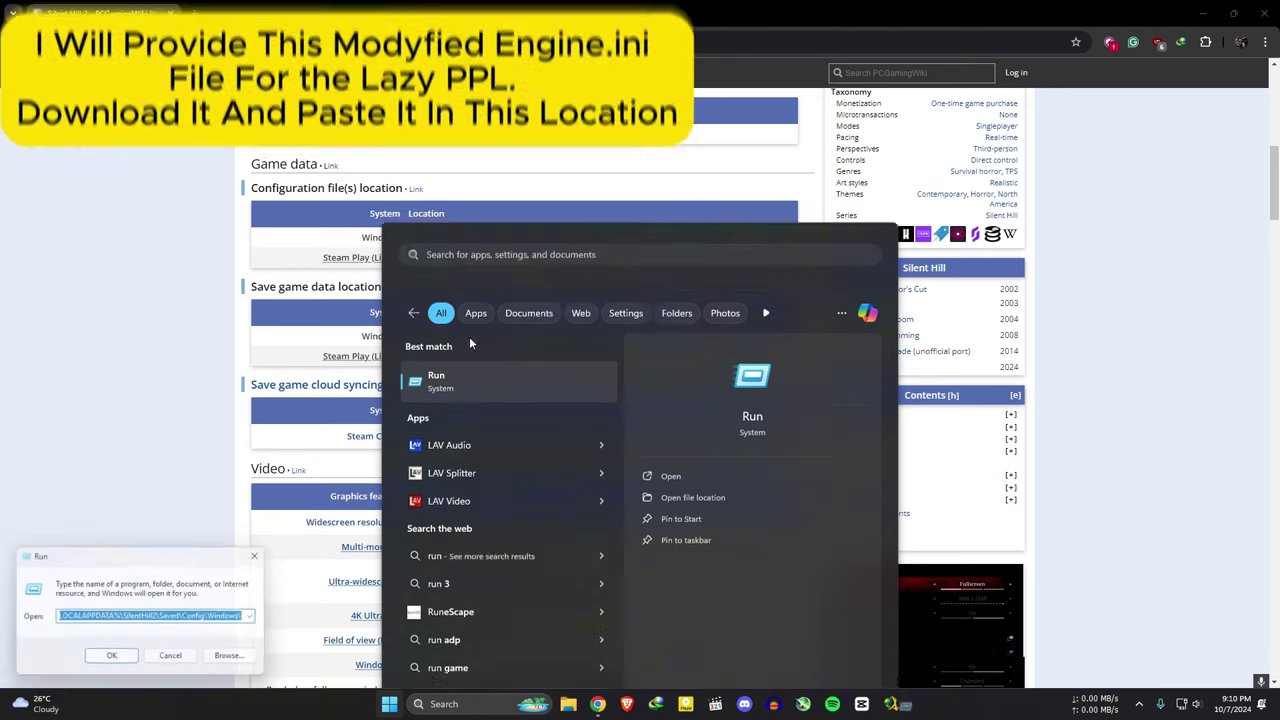
{"action": "left_click", "coordinate": [176, 617]}
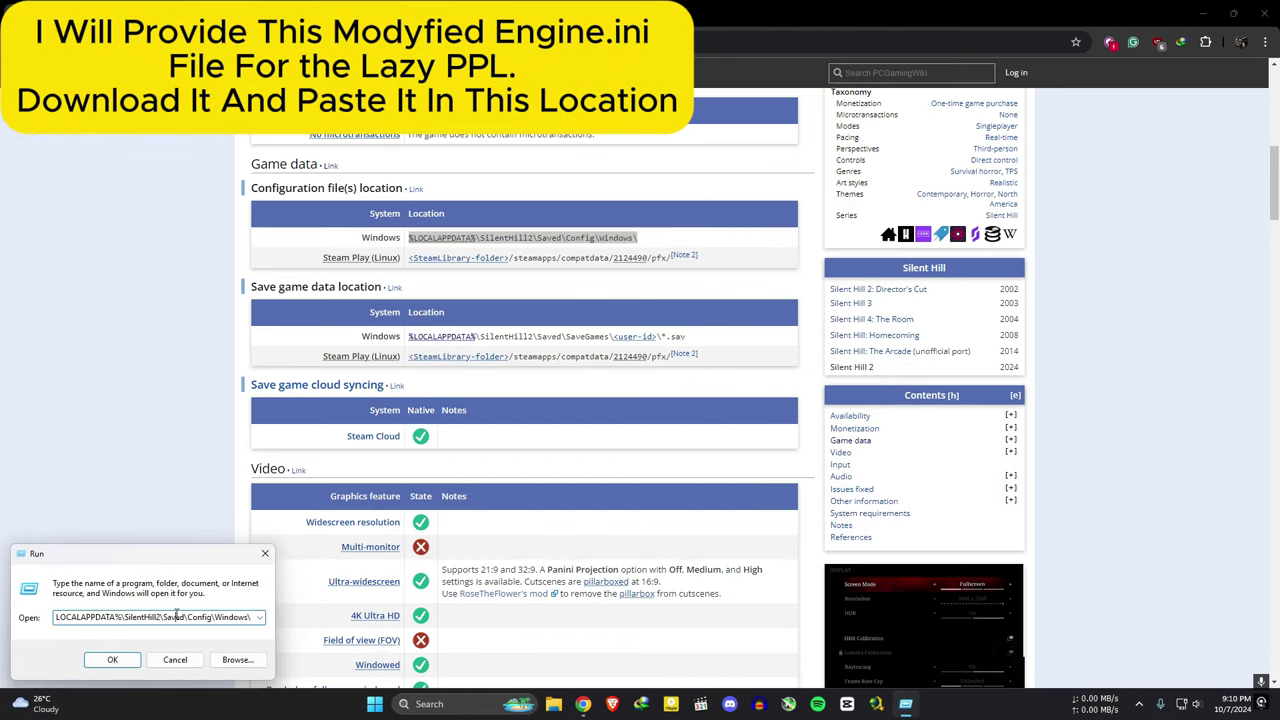
{"action": "key", "text": "ctrl+a"}
{"action": "key", "text": "BackSpace"}
{"action": "key", "text": "ctrl+v"}
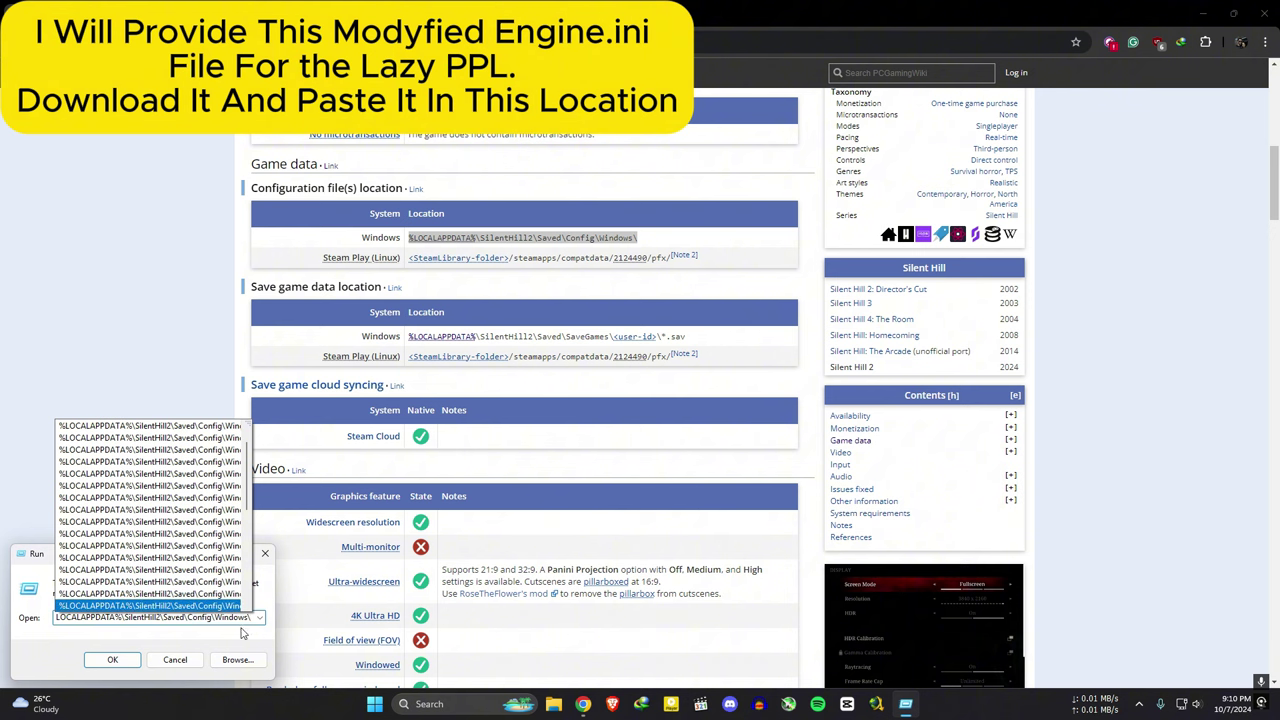
{"action": "left_click", "coordinate": [86, 660]}
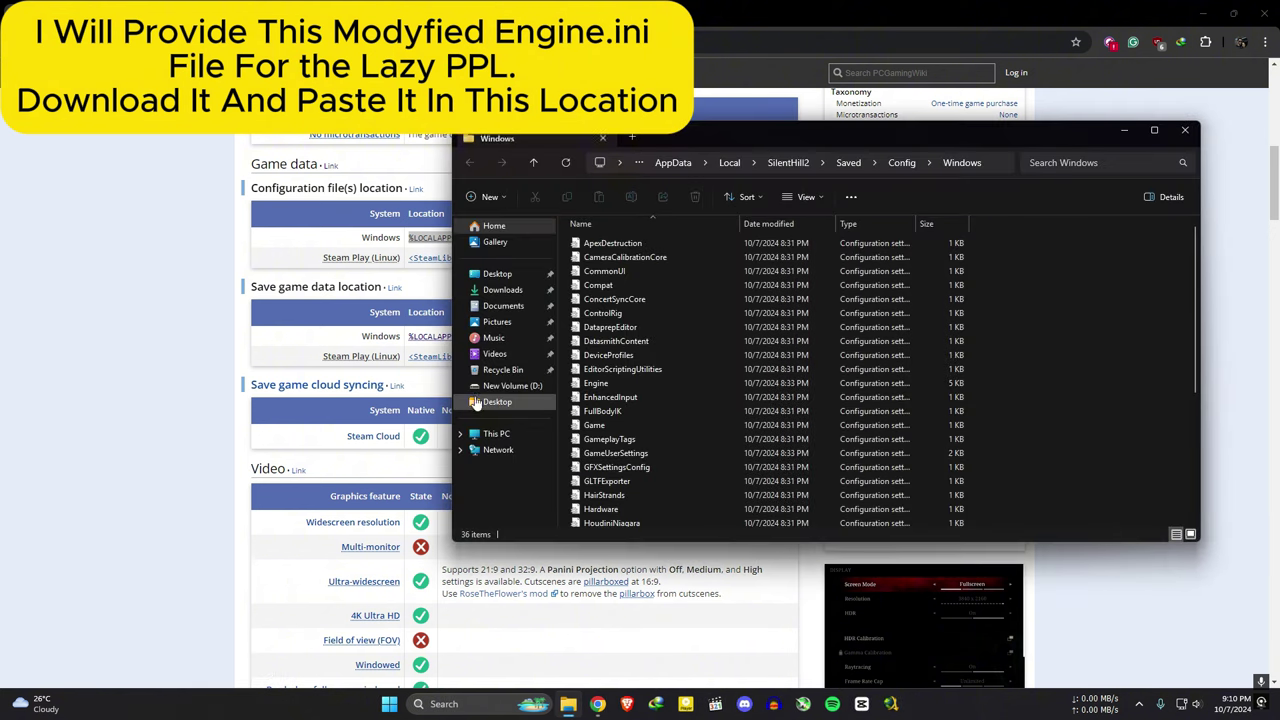
{"action": "left_click_drag", "start_coordinate": [664, 133], "coordinate": [942, 96]}
{"action": "double_click", "coordinate": [895, 345]}
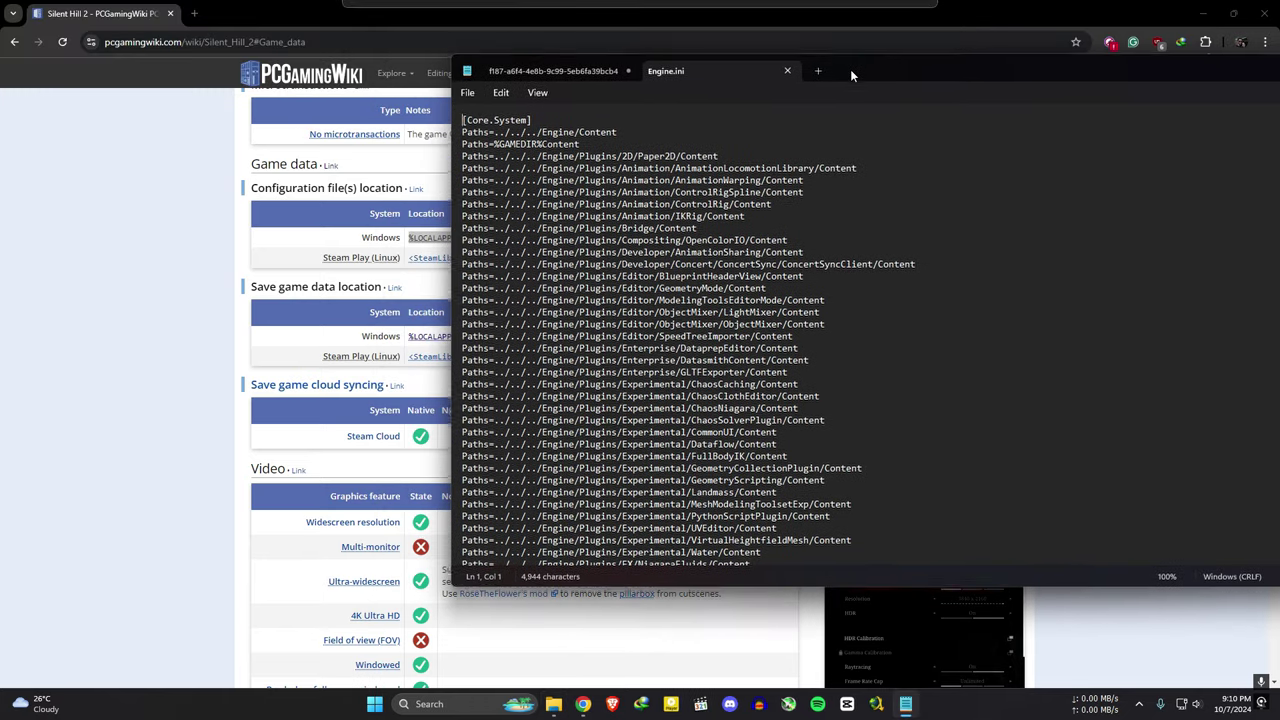
- Copy [SystemSettings] from PCGamingWiki's FSR 3 Frame Generation instructions and add new lines at the end of Engine.ini for it
{"action": "left_click", "coordinate": [583, 703]}
{"action": "scroll", "coordinate": [461, 366], "scroll_direction": "down", "scroll_amount": 10}
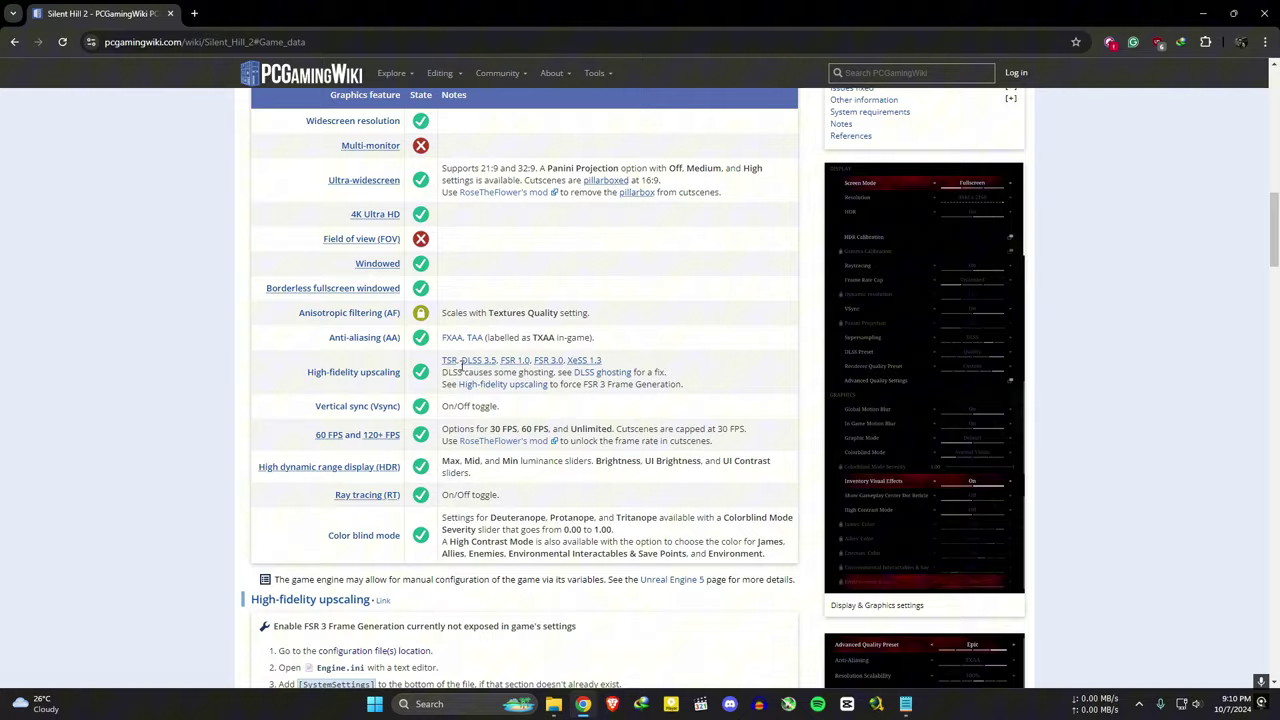
{"action": "scroll", "coordinate": [461, 366], "scroll_direction": "down", "scroll_amount": 1}
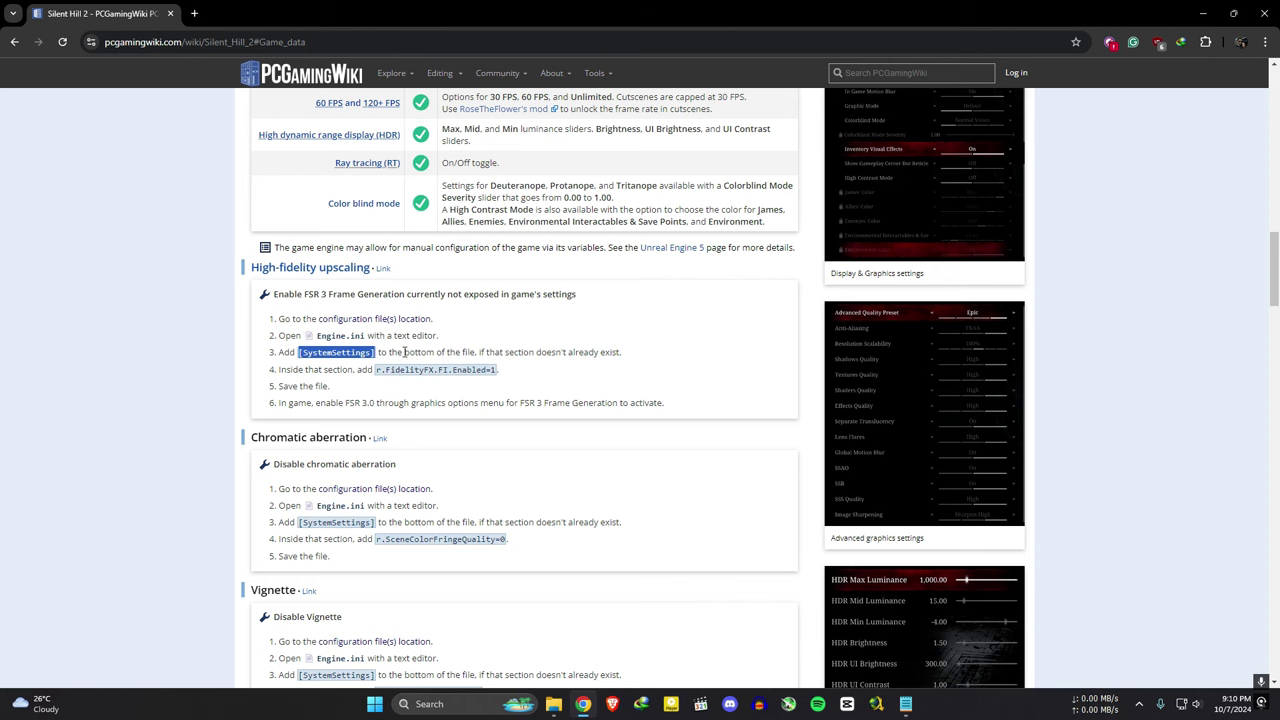
{"action": "right_click", "coordinate": [340, 354]}
{"action": "left_click", "coordinate": [388, 369]}
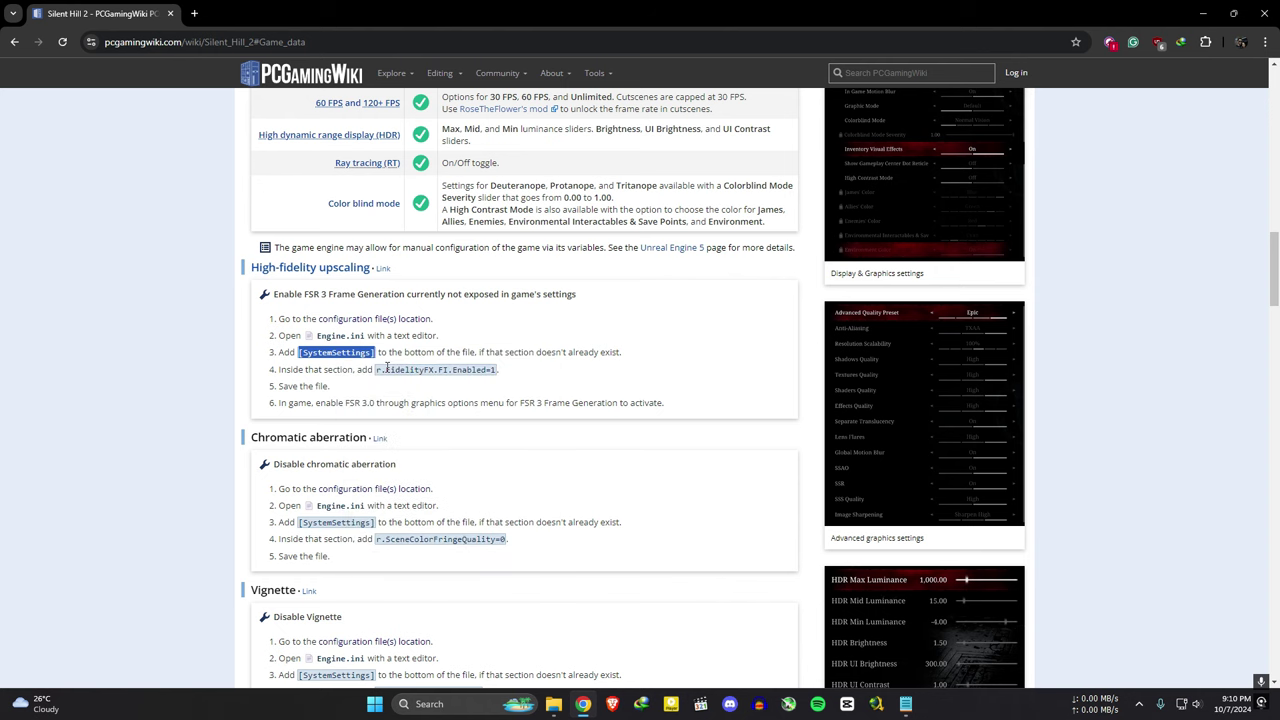
{"action": "left_click", "coordinate": [906, 704]}
{"action": "scroll", "coordinate": [814, 431], "scroll_direction": "down", "scroll_amount": 20}
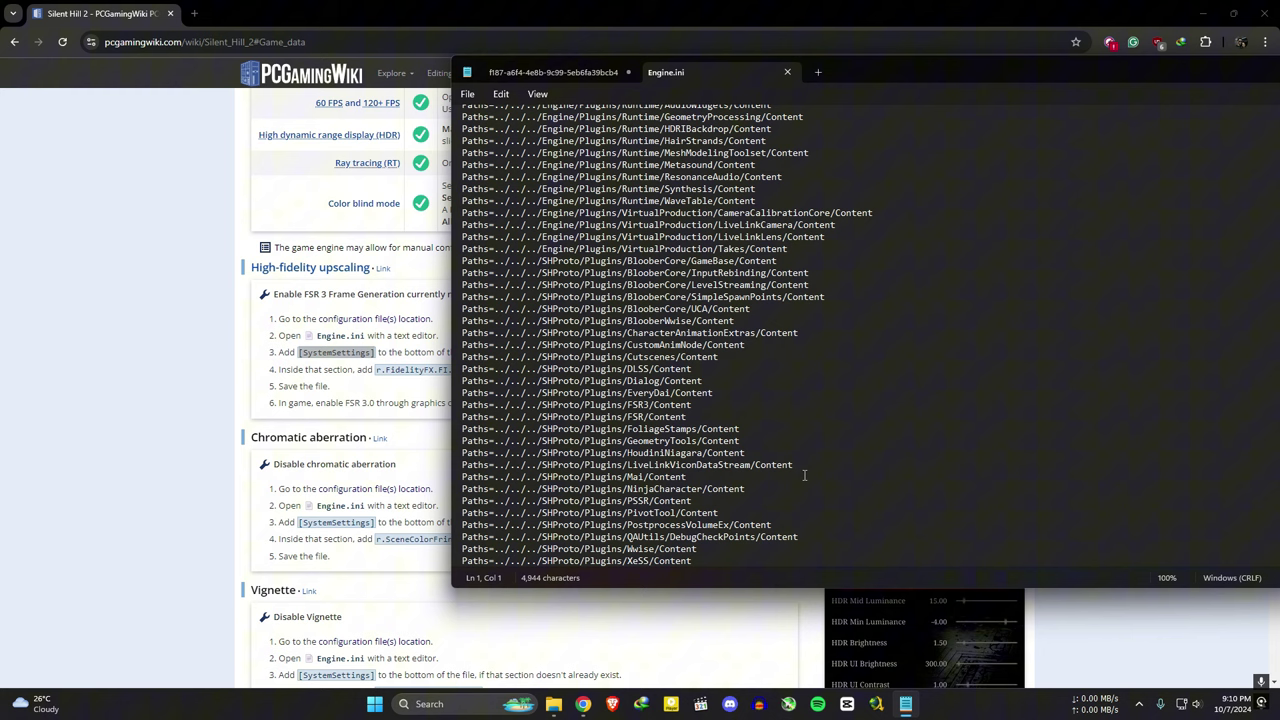
{"action": "key", "text": "Return"}
{"action": "key", "text": "Return"}
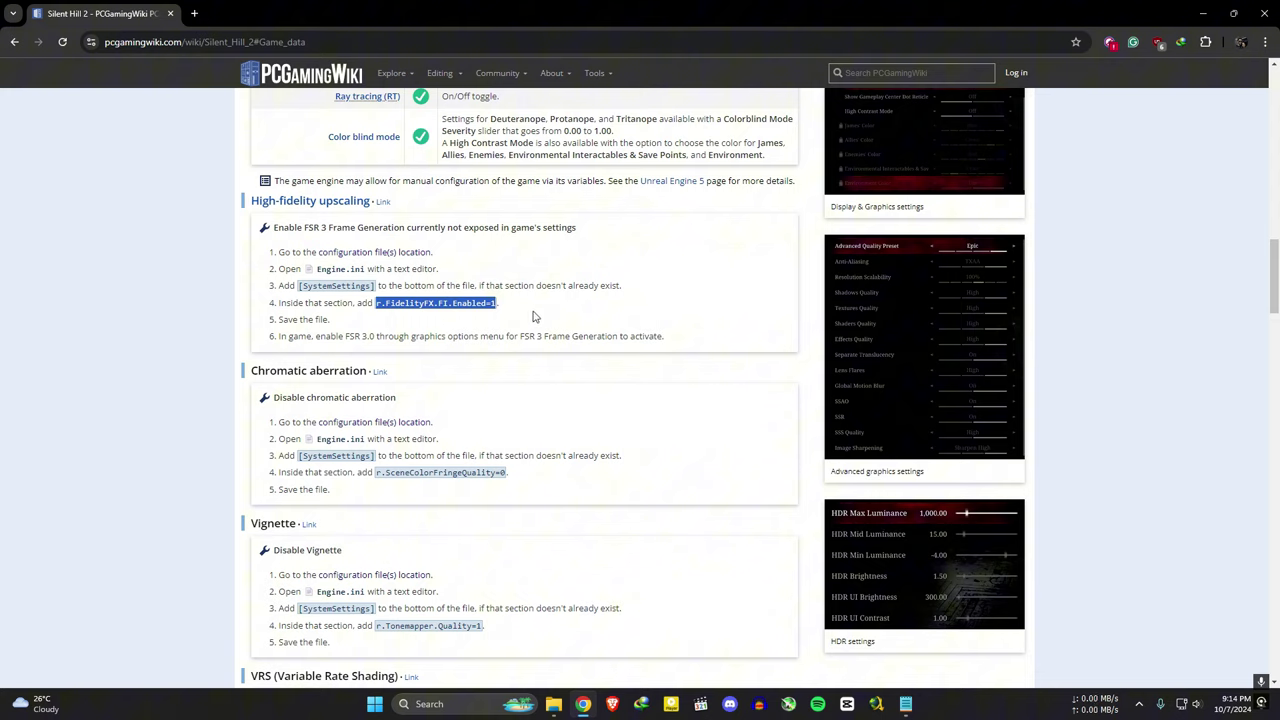
- Copy r.FidelityFX.FI.Enabled=1 from PCGamingWiki's High-fidelity upscaling instructions and return to Engine.ini
{"action": "right_click", "coordinate": [457, 300]}
{"action": "left_click", "coordinate": [492, 318]}
{"action": "left_click", "coordinate": [905, 704]}
{"action": "left_click_drag", "start_coordinate": [542, 103], "coordinate": [945, 104]}
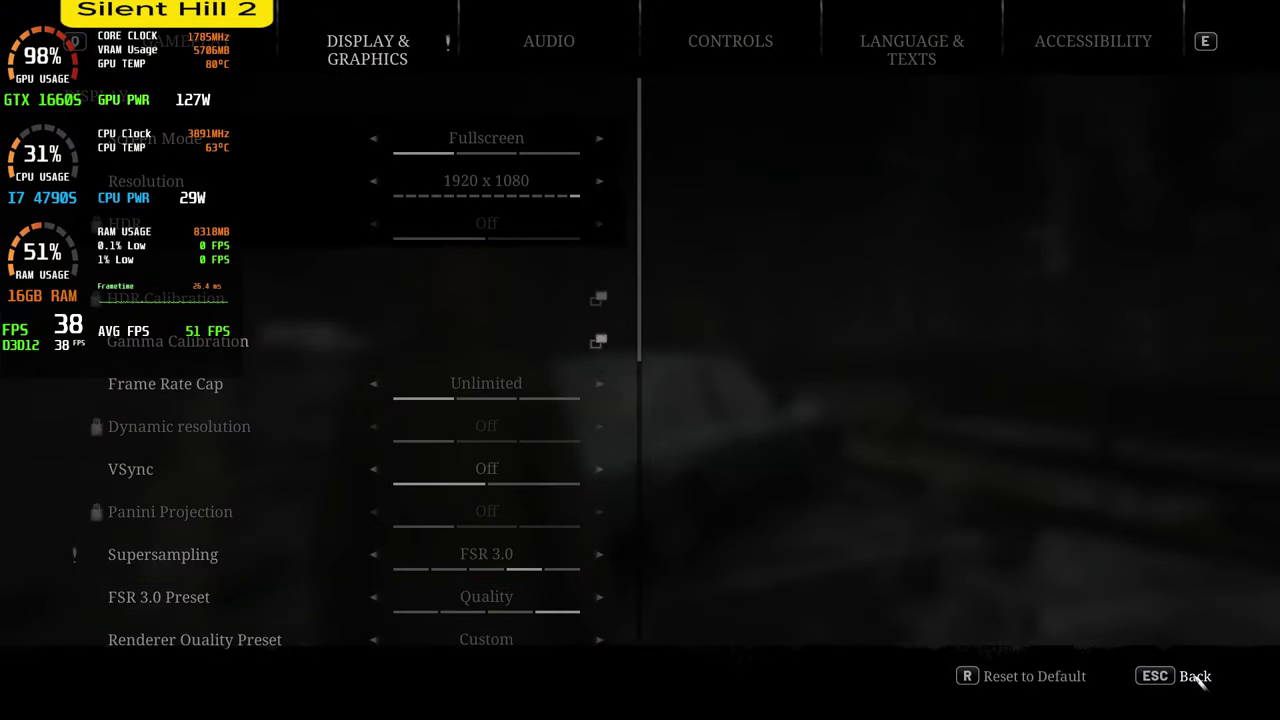
- Leave the Silent Hill 2 display settings, resume the game and walk around the parking lot to check the frame rate with FSR 3.0
{"action": "left_click", "coordinate": [1196, 677]}
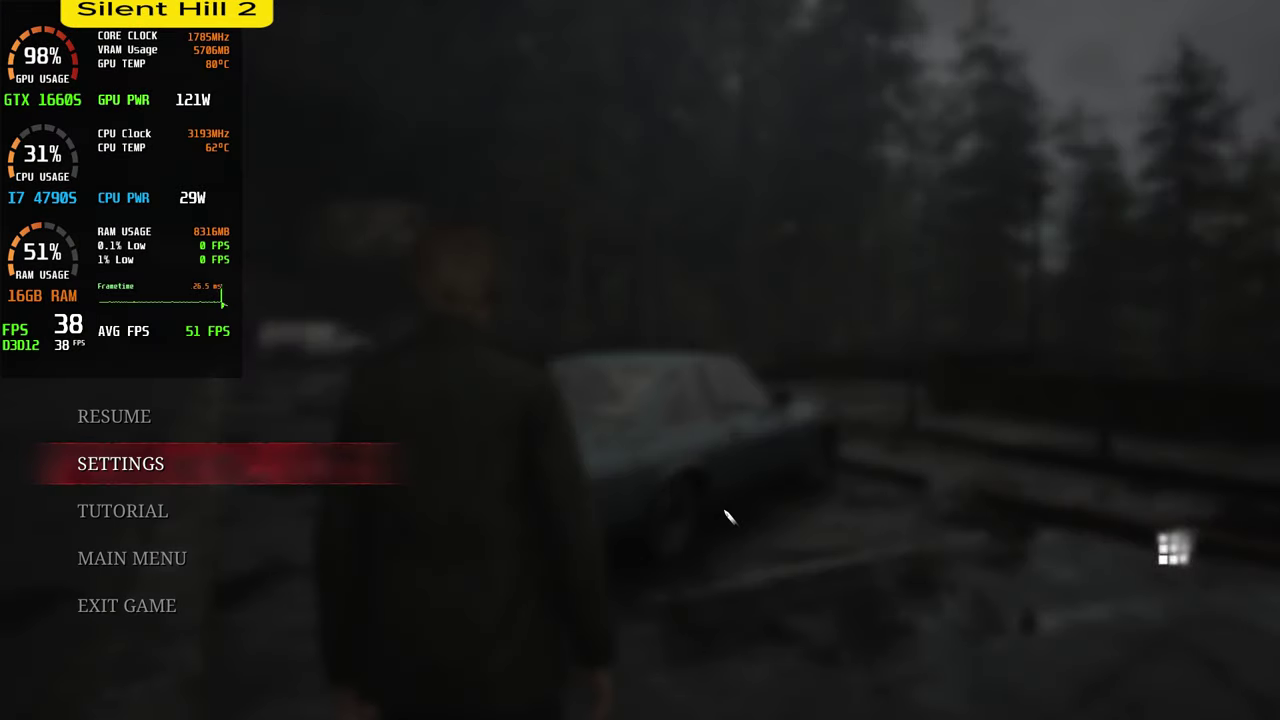
{"action": "left_click", "coordinate": [177, 420]}
{"action": "key", "text": "w"}
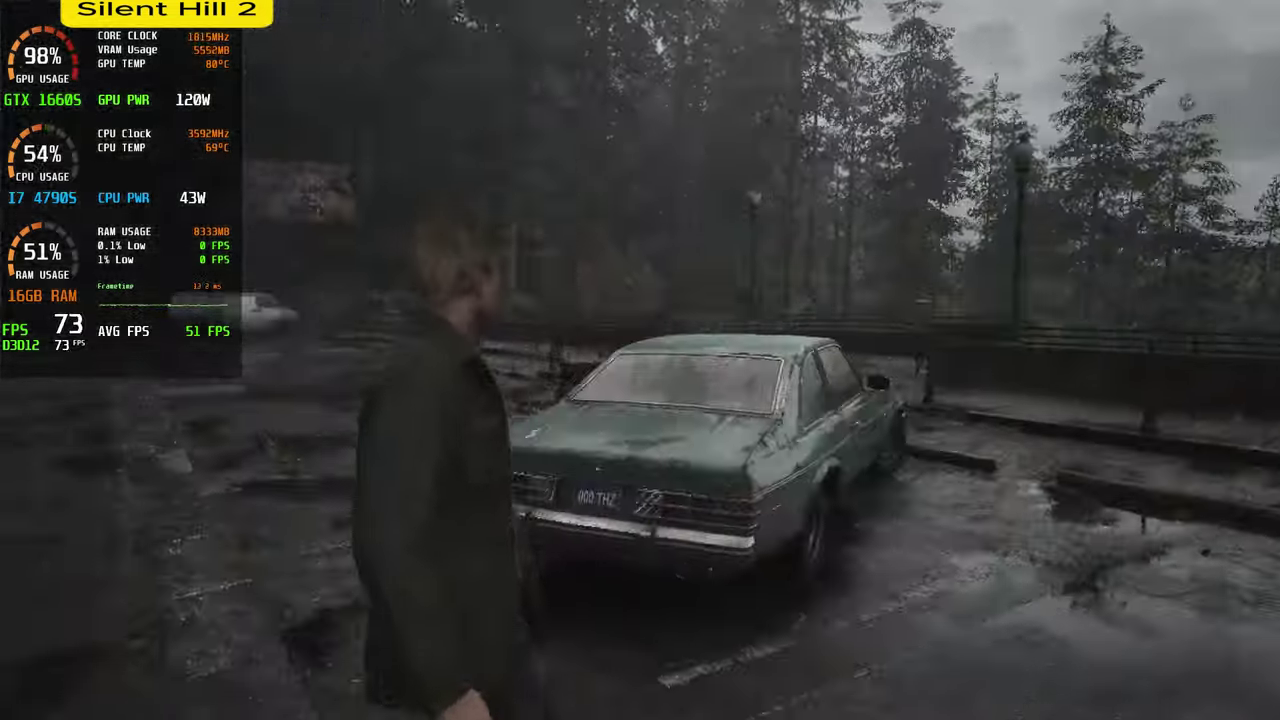
{"action": "key", "text": "w"}
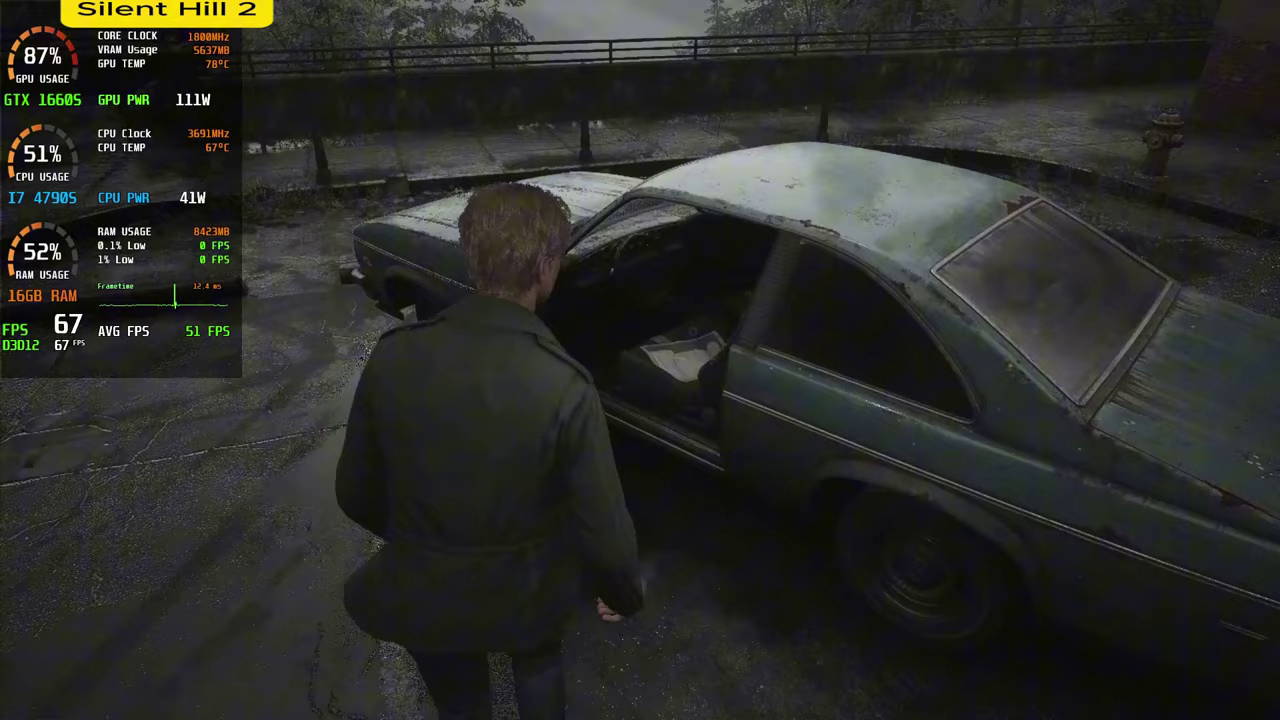
{"action": "key", "text": "e"}
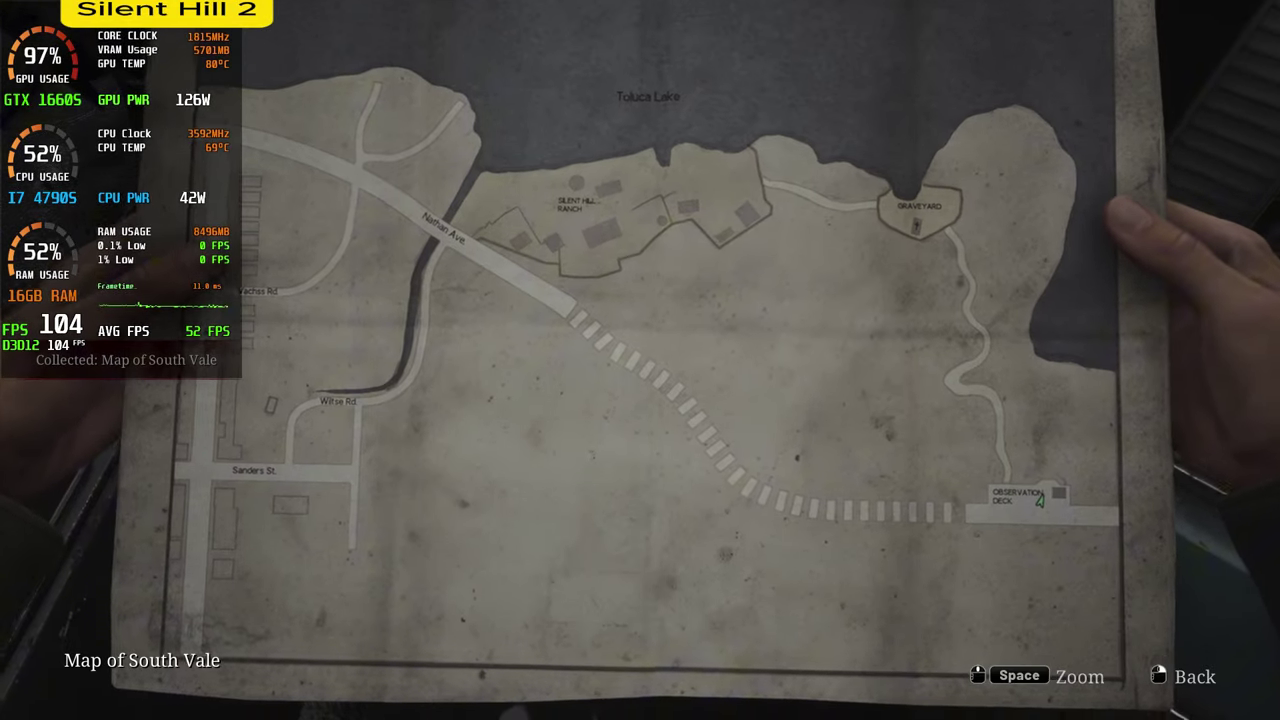
{"action": "key", "text": "Escape"}
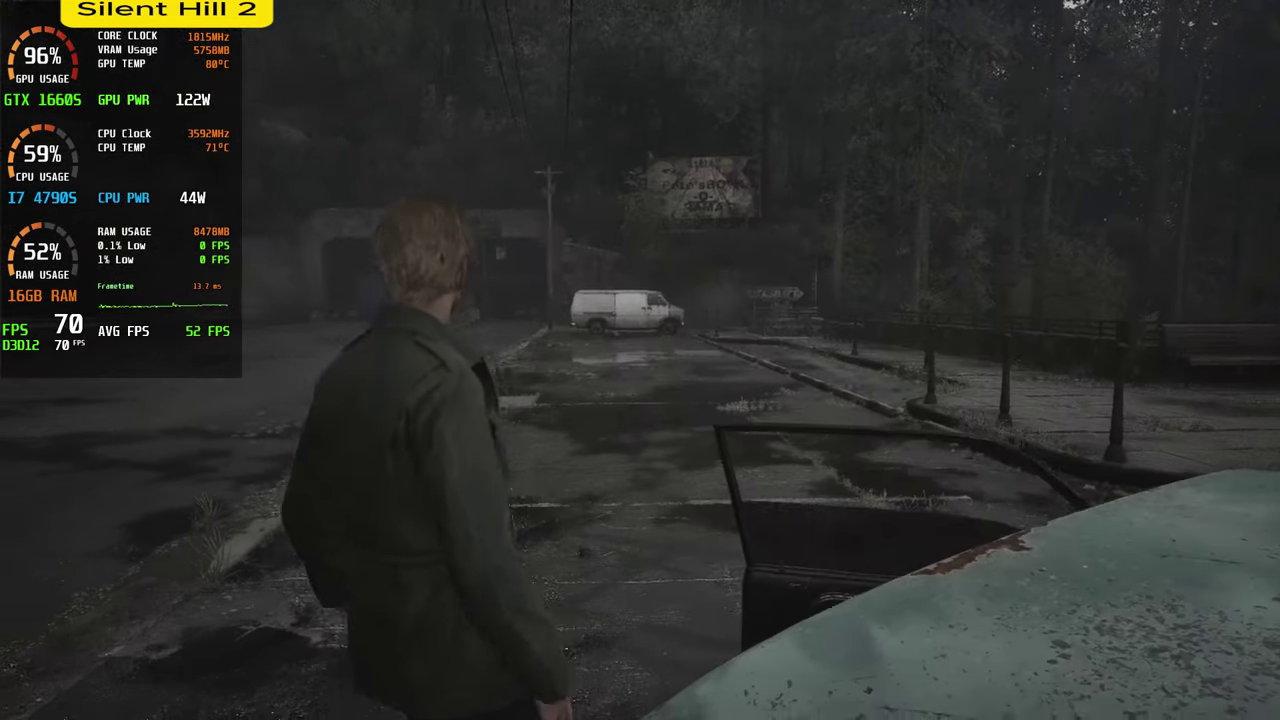
{"action": "key", "text": "w"}
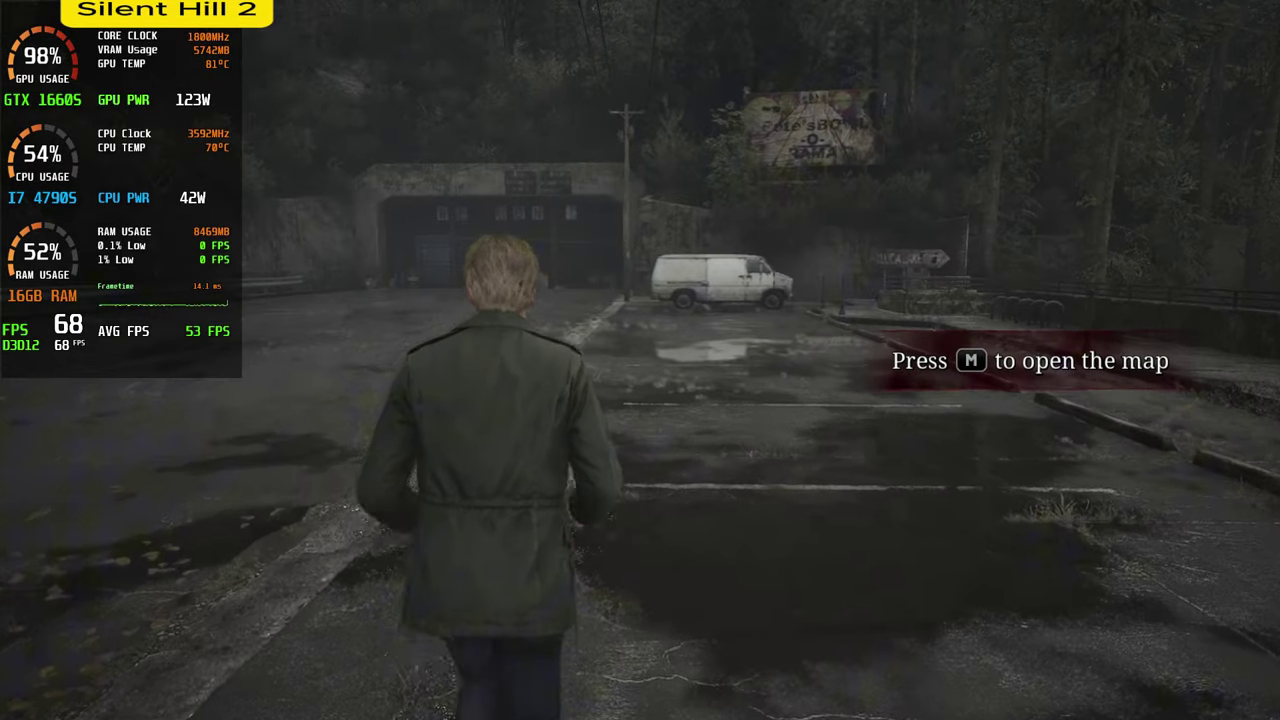
{"action": "key", "text": "w"}
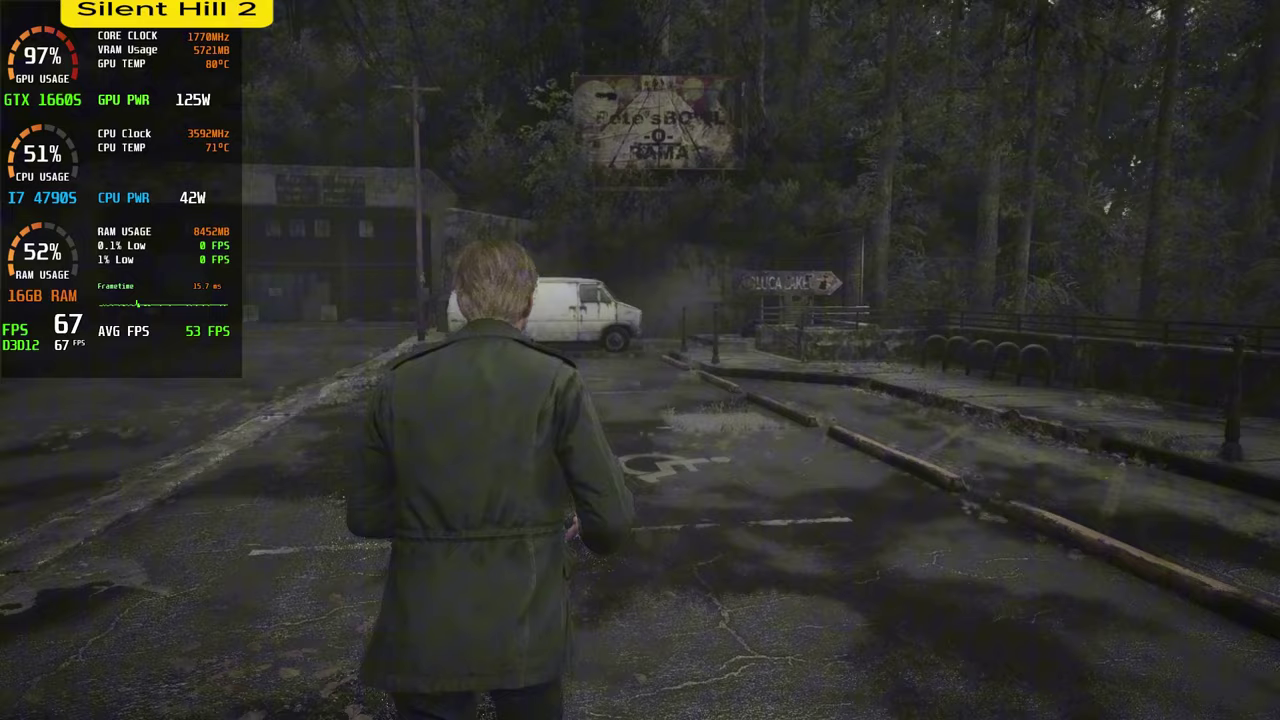